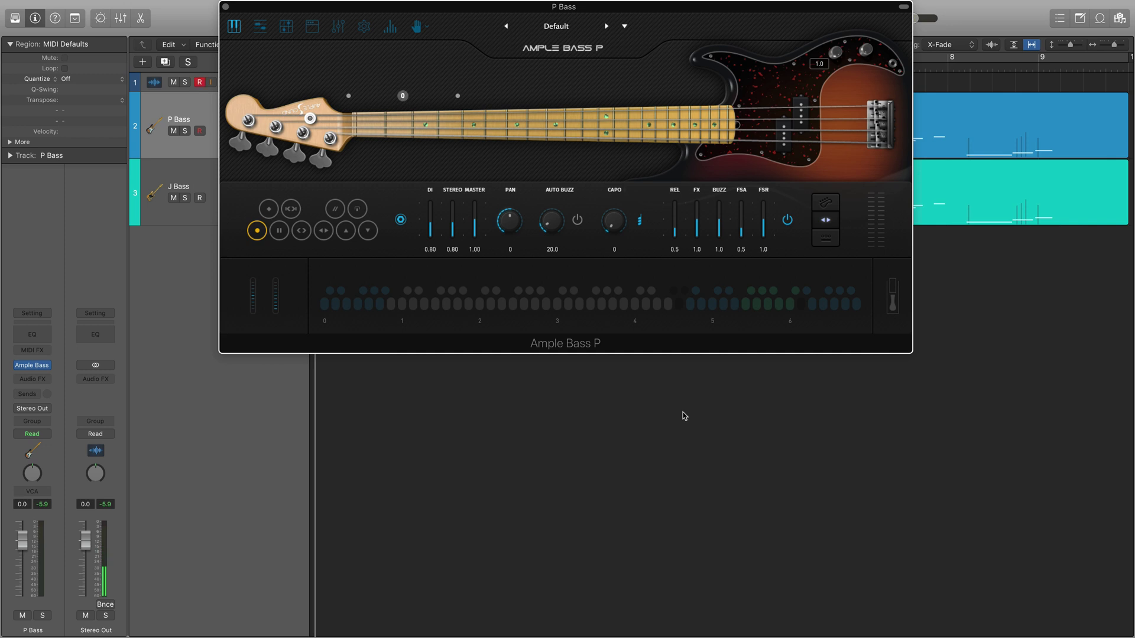
- Close the P Bass's Ample Bass P window, then reopen it from the instrument slot
{"action": "left_click", "coordinate": [226, 7]}
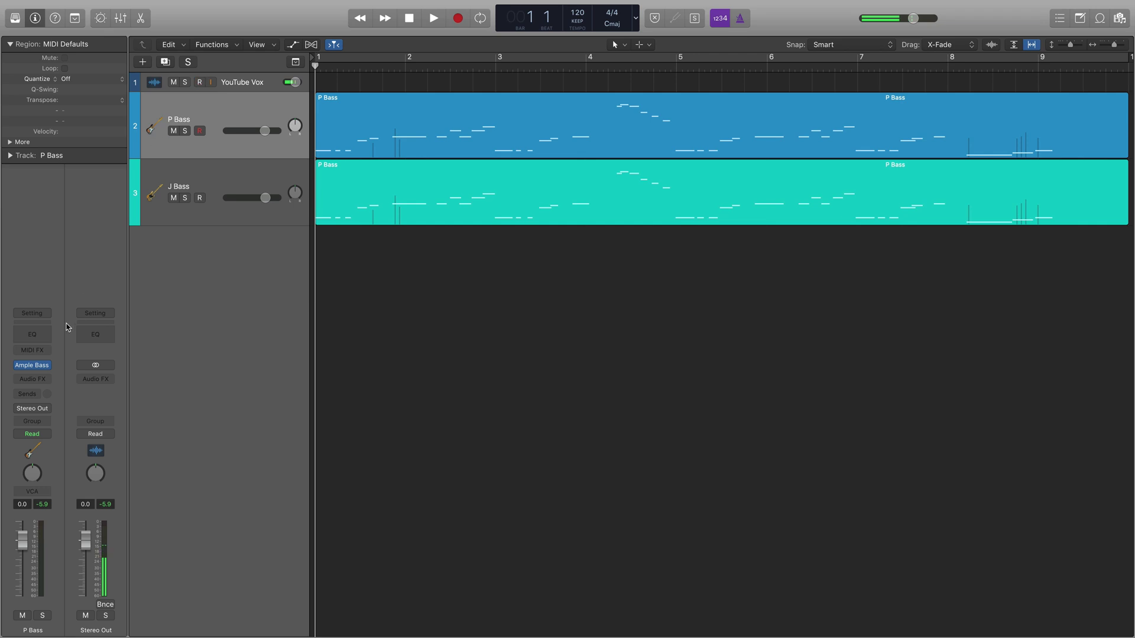
{"action": "left_click", "coordinate": [34, 366]}
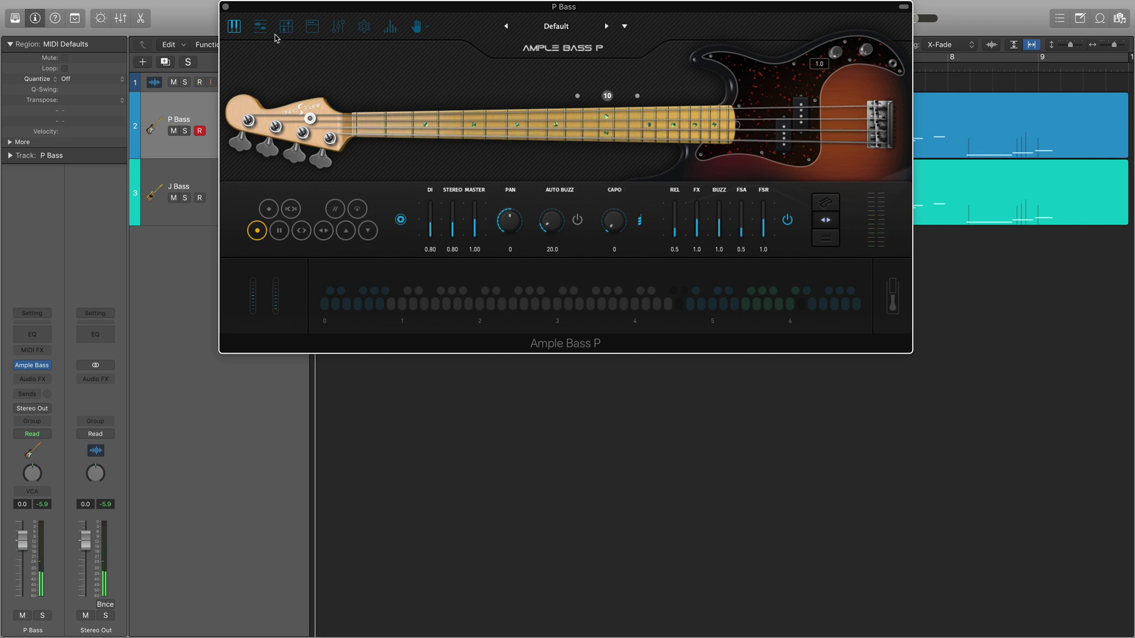
{"action": "left_click", "coordinate": [225, 7]}
{"action": "left_click", "coordinate": [157, 197]}
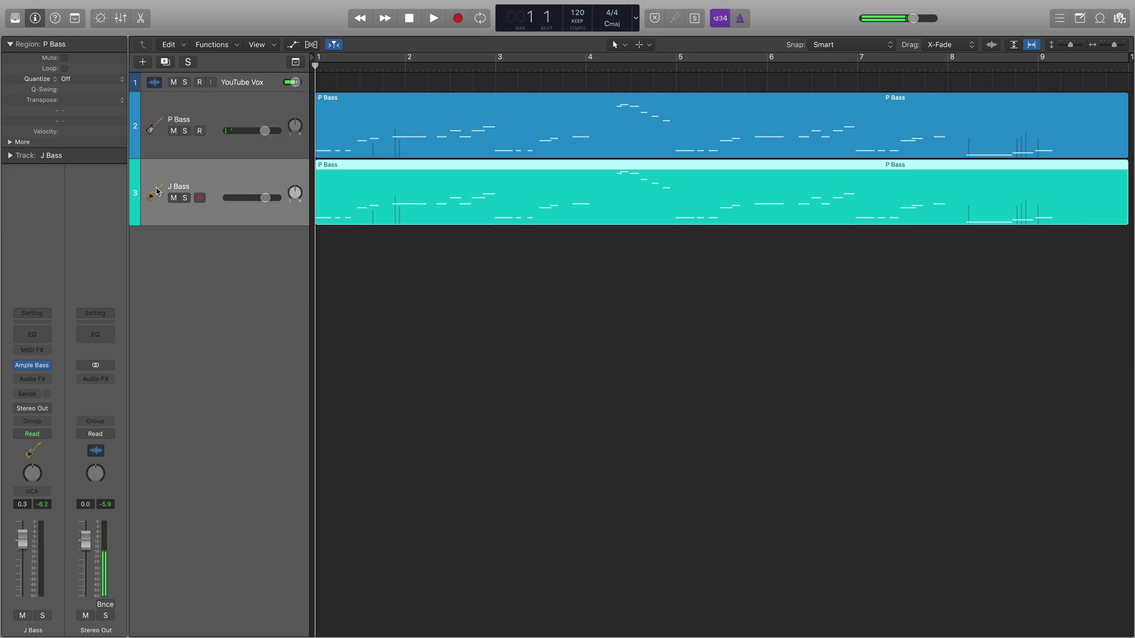
{"action": "left_click", "coordinate": [33, 366]}
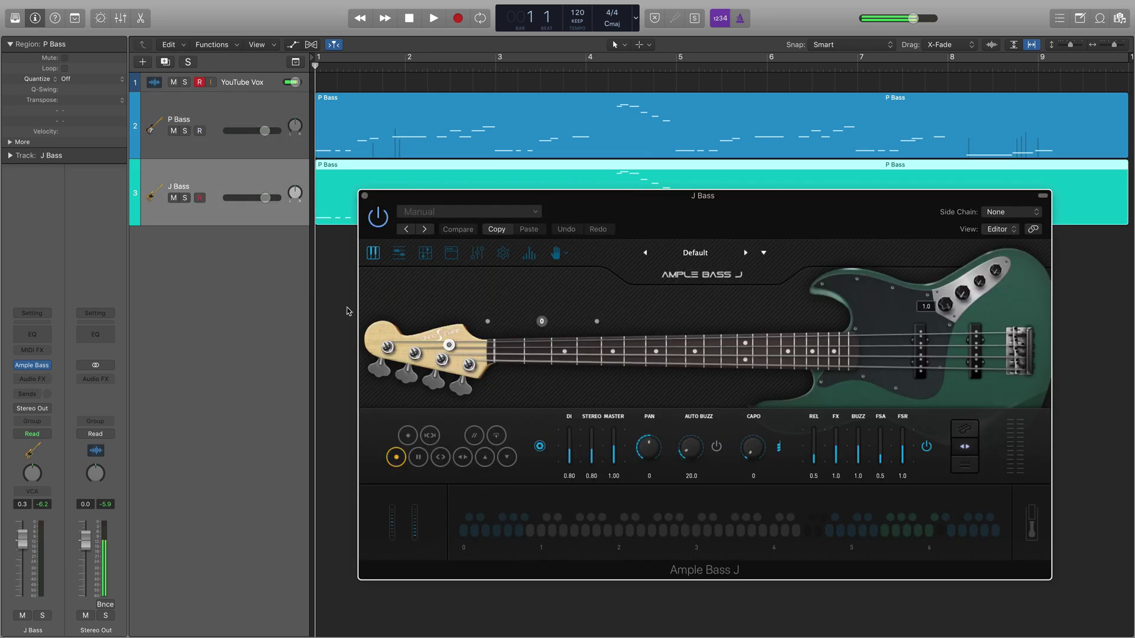
{"action": "left_click", "coordinate": [1043, 195]}
{"action": "left_click_drag", "start_coordinate": [856, 191], "coordinate": [715, 2]}
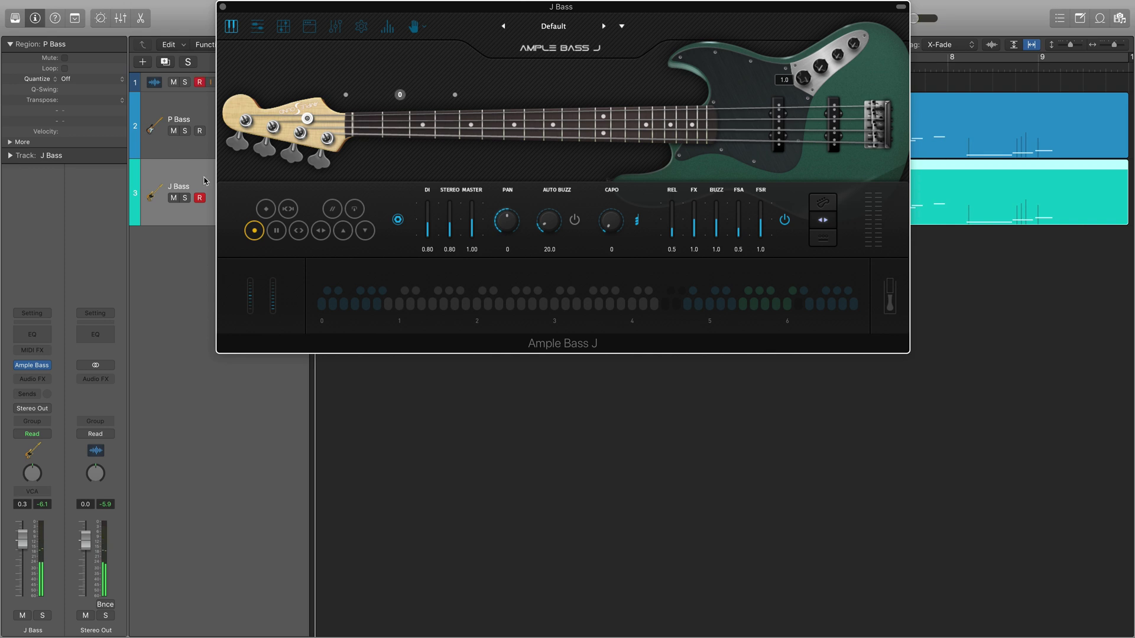
{"action": "left_click", "coordinate": [223, 8]}
{"action": "left_click", "coordinate": [221, 113]}
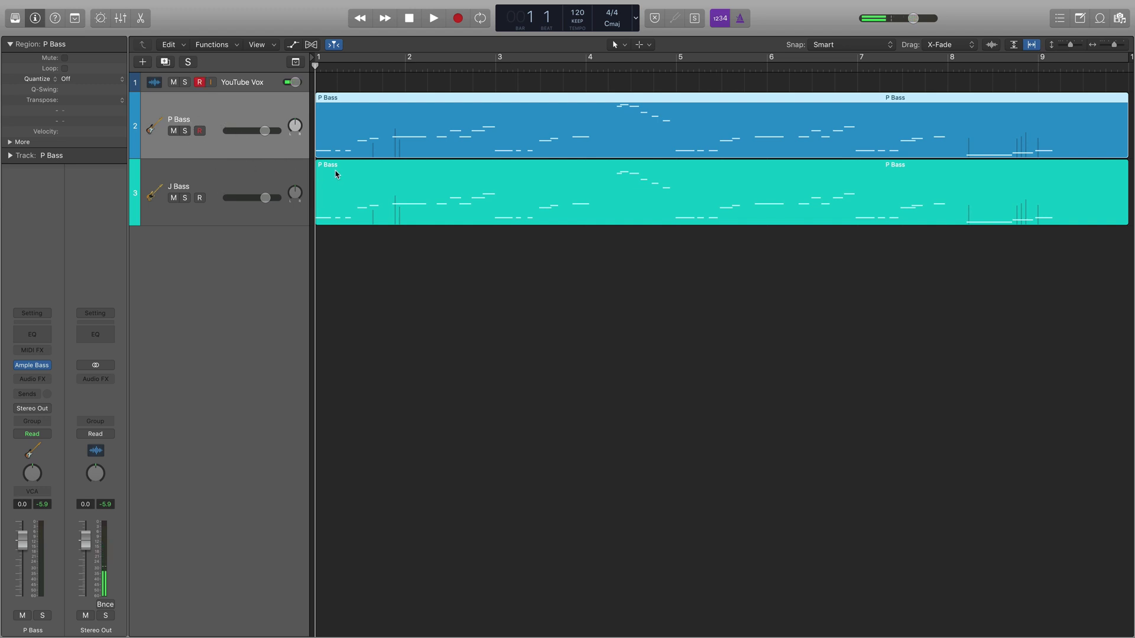
- Show the mixer, select the P Bass channel and browse its Audio FX list to FF Pro-Q 2
{"action": "key", "text": "x"}
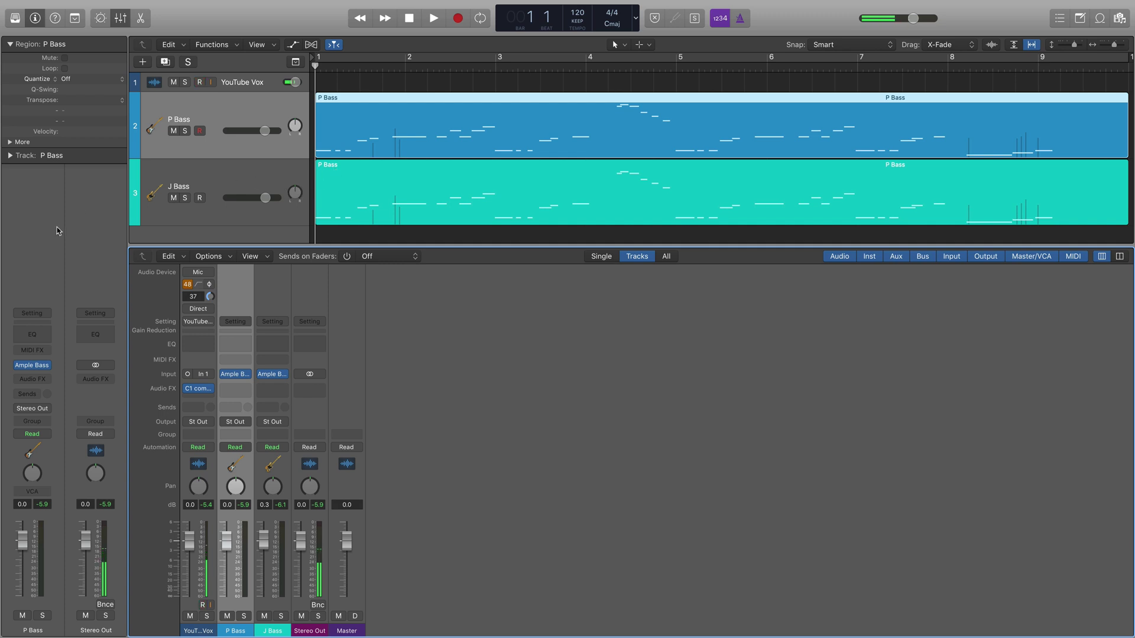
{"action": "left_click", "coordinate": [272, 305]}
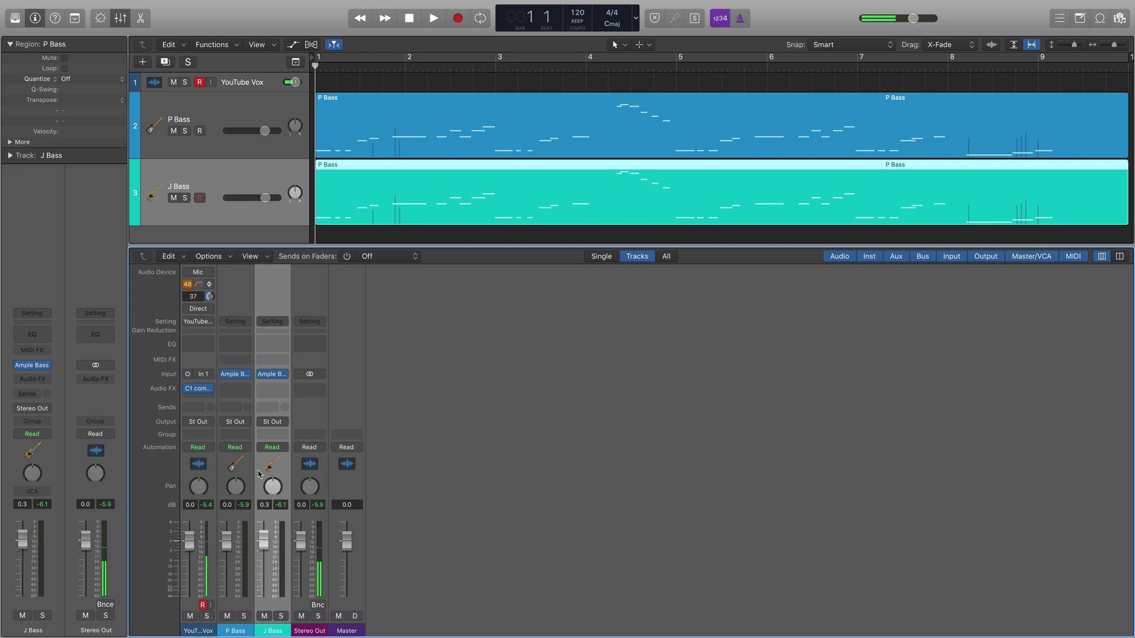
{"action": "left_click", "coordinate": [236, 303]}
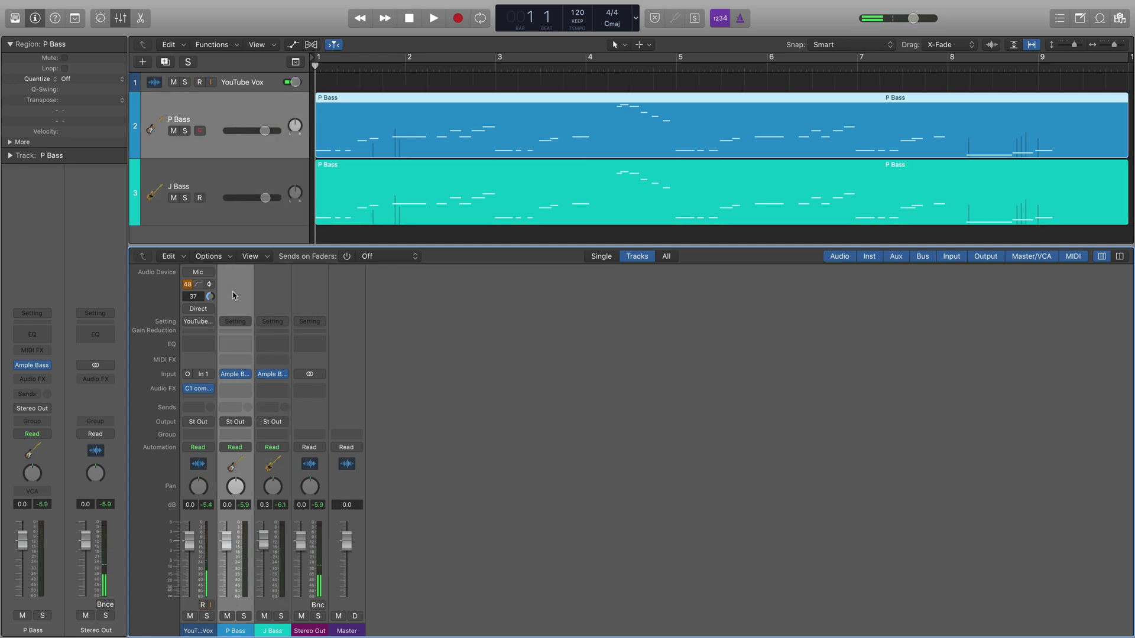
{"action": "left_click", "coordinate": [239, 392]}
{"action": "mouse_move", "coordinate": [243, 418]}
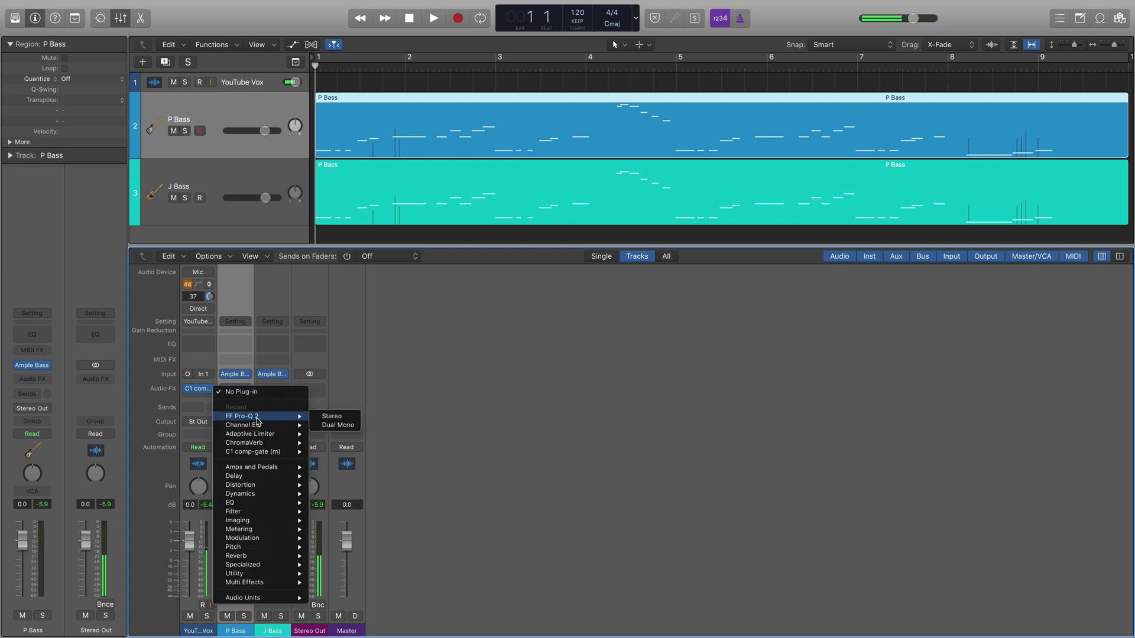
- Insert FF Pro-Q 2 (Stereo) on the P Bass channel and move its window down
{"action": "left_click", "coordinate": [331, 416]}
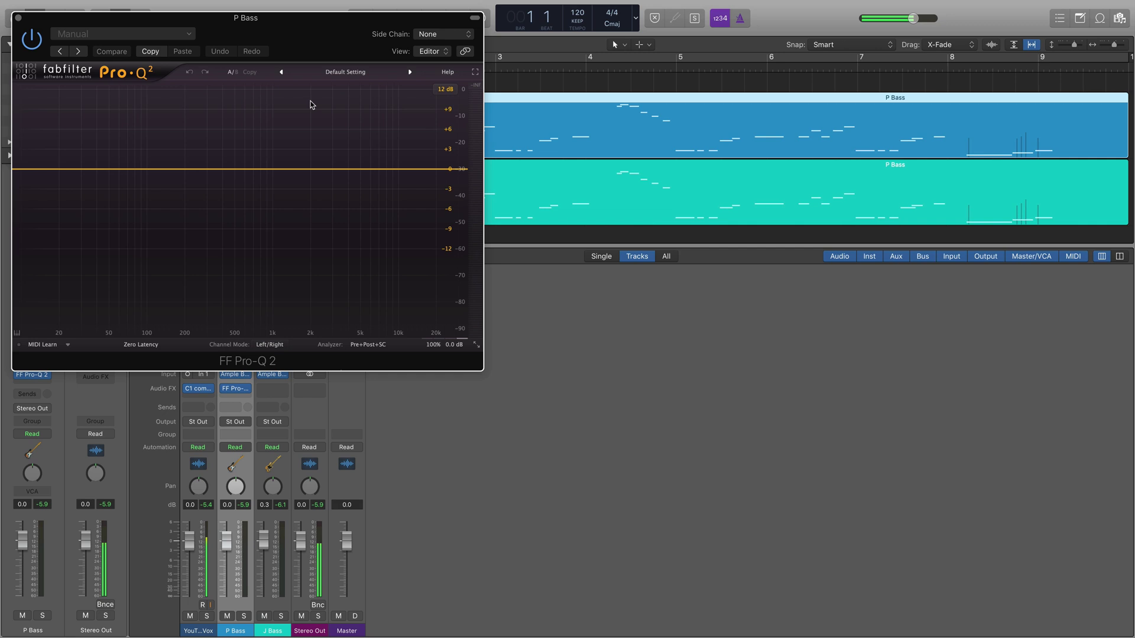
{"action": "left_click_drag", "start_coordinate": [307, 47], "coordinate": [677, 89]}
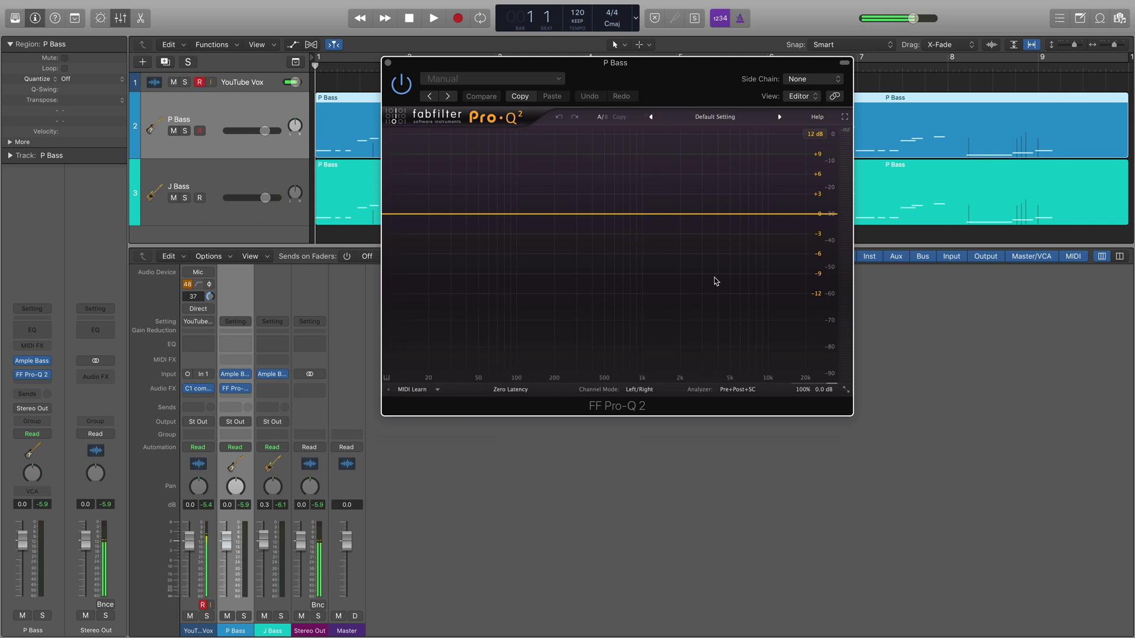
{"action": "left_click", "coordinate": [739, 389]}
{"action": "left_click_drag", "start_coordinate": [678, 79], "coordinate": [676, 179]}
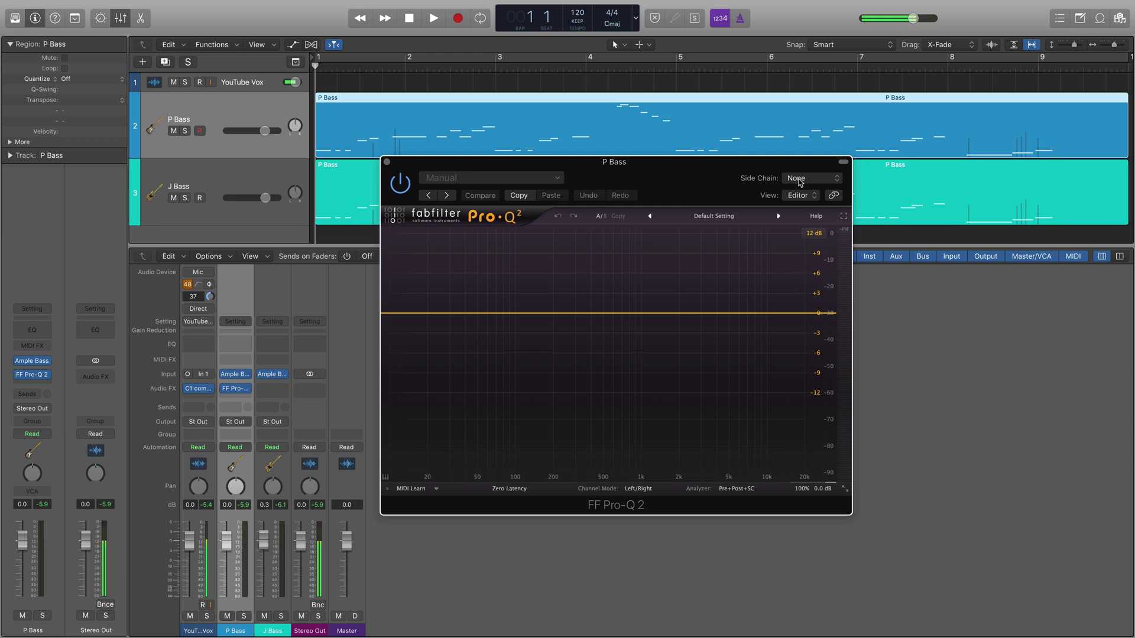
- Set the Pro-Q 2 side chain source to J Bass (Inst 2)
{"action": "left_click", "coordinate": [804, 180]}
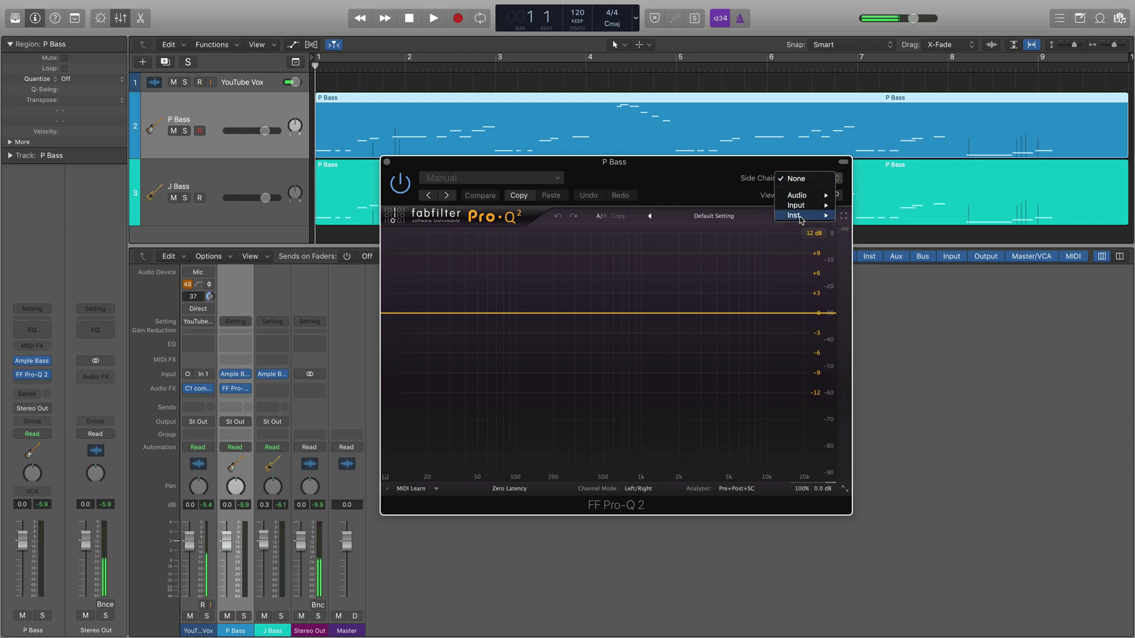
{"action": "mouse_move", "coordinate": [802, 217]}
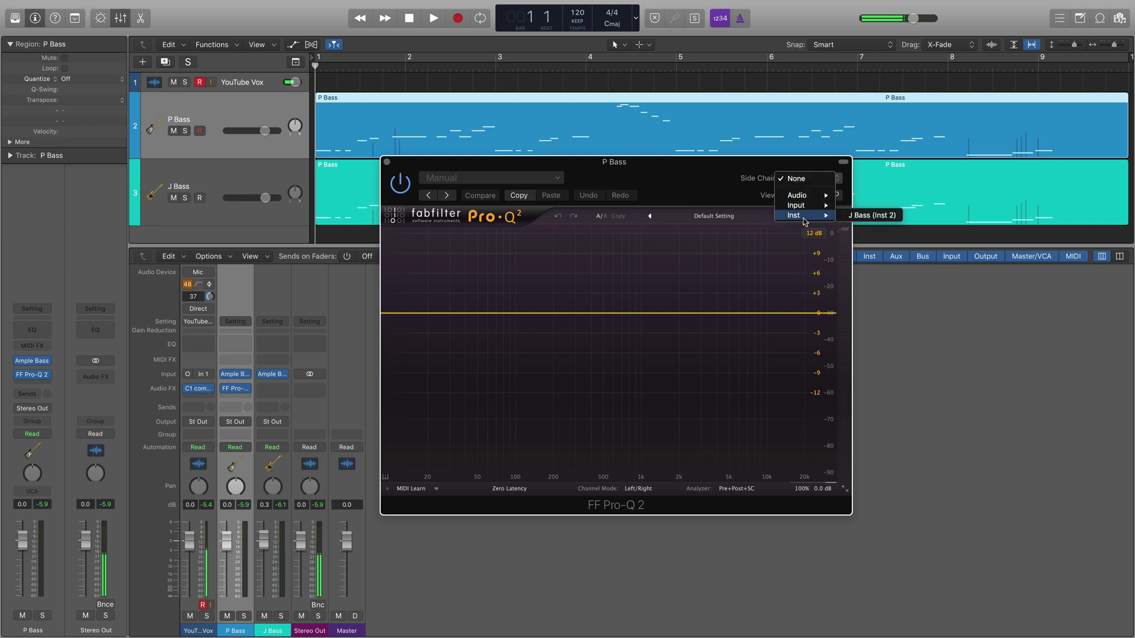
{"action": "left_click", "coordinate": [861, 217]}
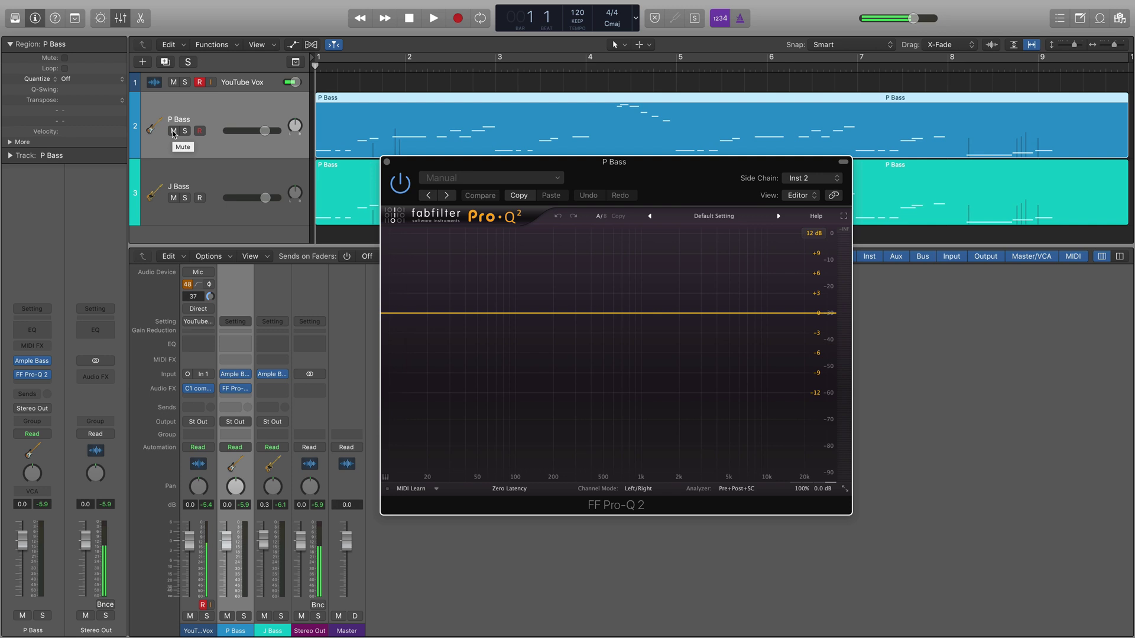
- Mute P Bass, start EQ Match with Side Chain as reference, and play the song
{"action": "left_click", "coordinate": [173, 131]}
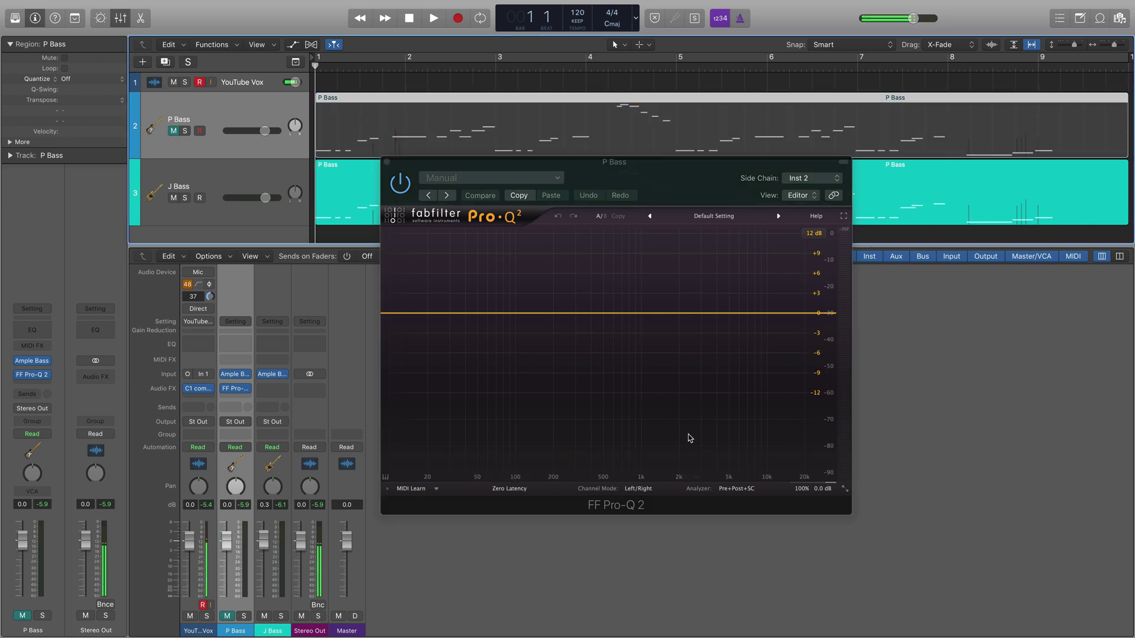
{"action": "left_click", "coordinate": [738, 492]}
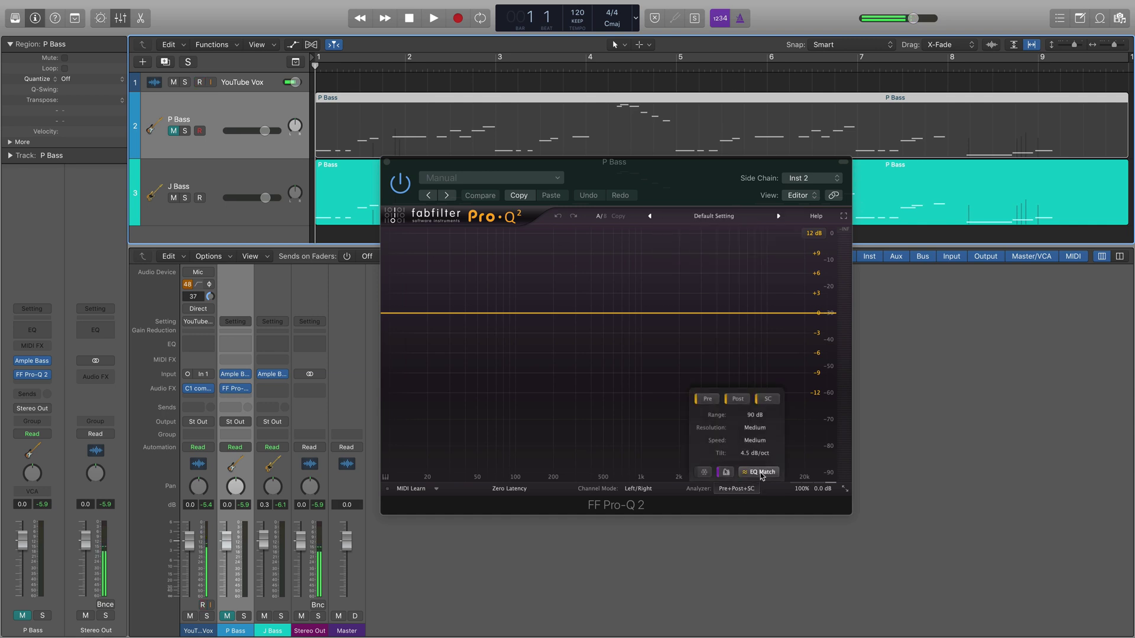
{"action": "left_click", "coordinate": [762, 472]}
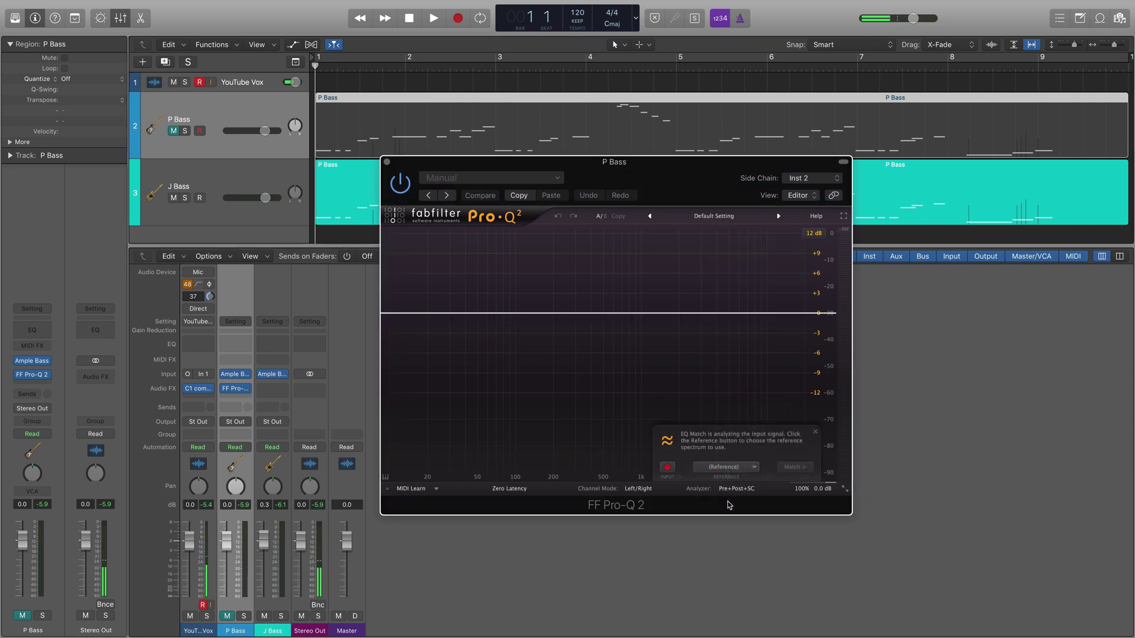
{"action": "left_click", "coordinate": [731, 467]}
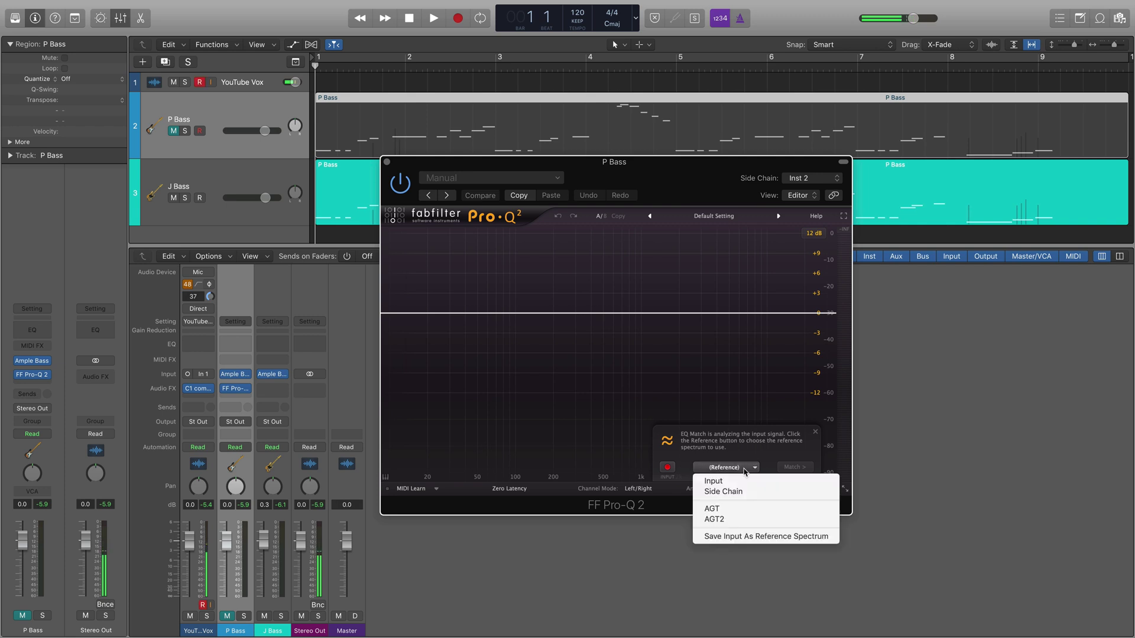
{"action": "left_click", "coordinate": [730, 492]}
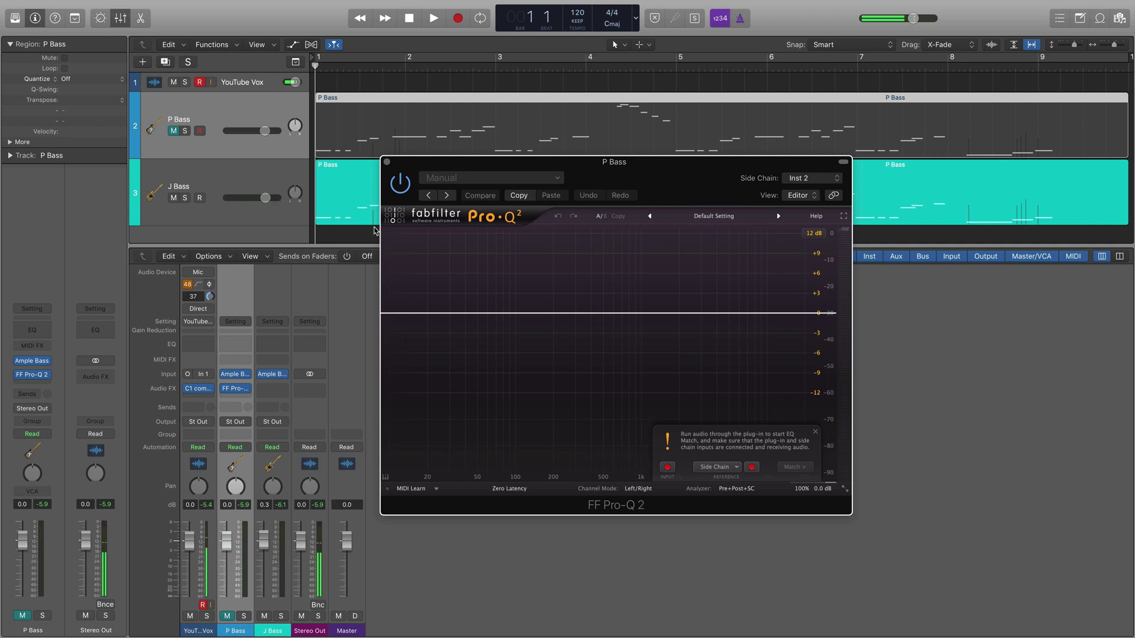
{"action": "key", "text": "space"}
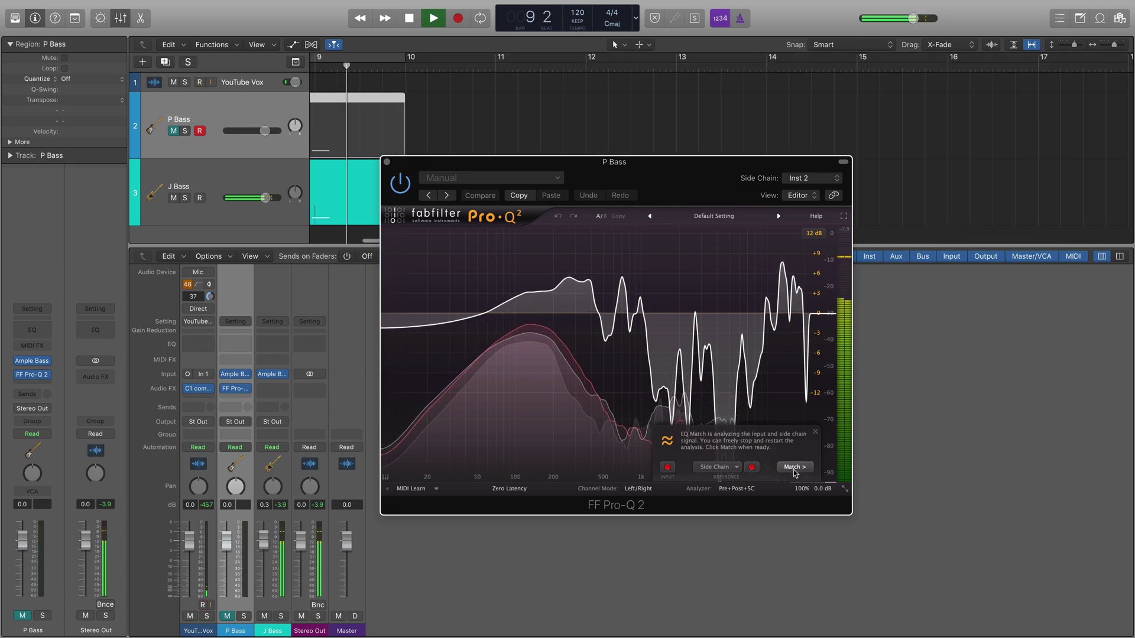
- Stop playback, generate the match, raise it to 22 bands and finish EQ Match
{"action": "key", "text": "space"}
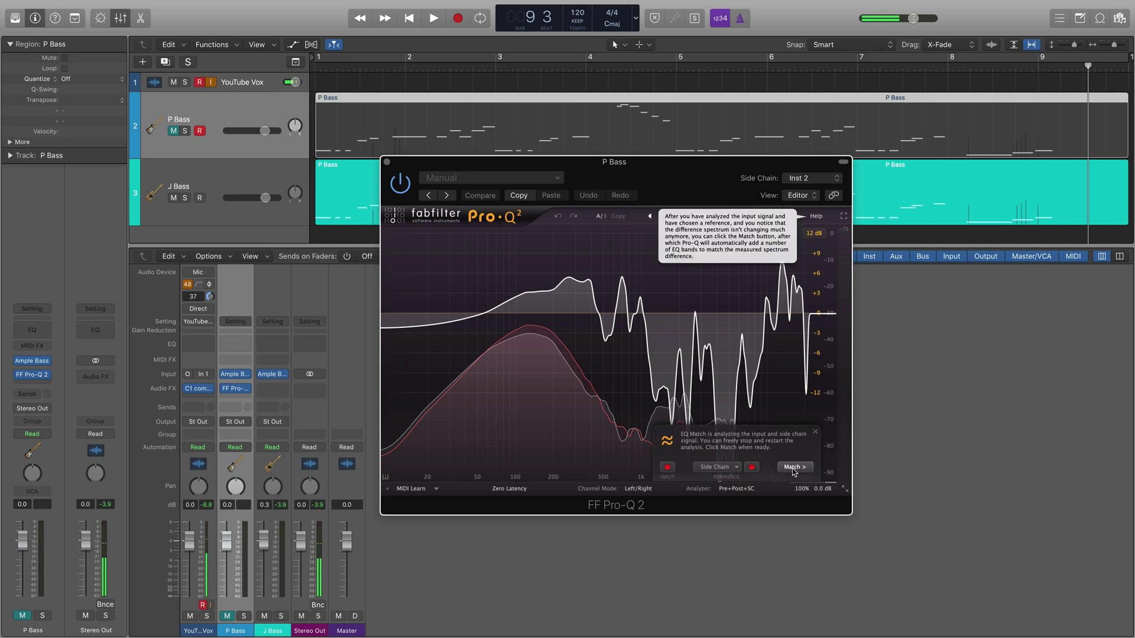
{"action": "left_click", "coordinate": [793, 467]}
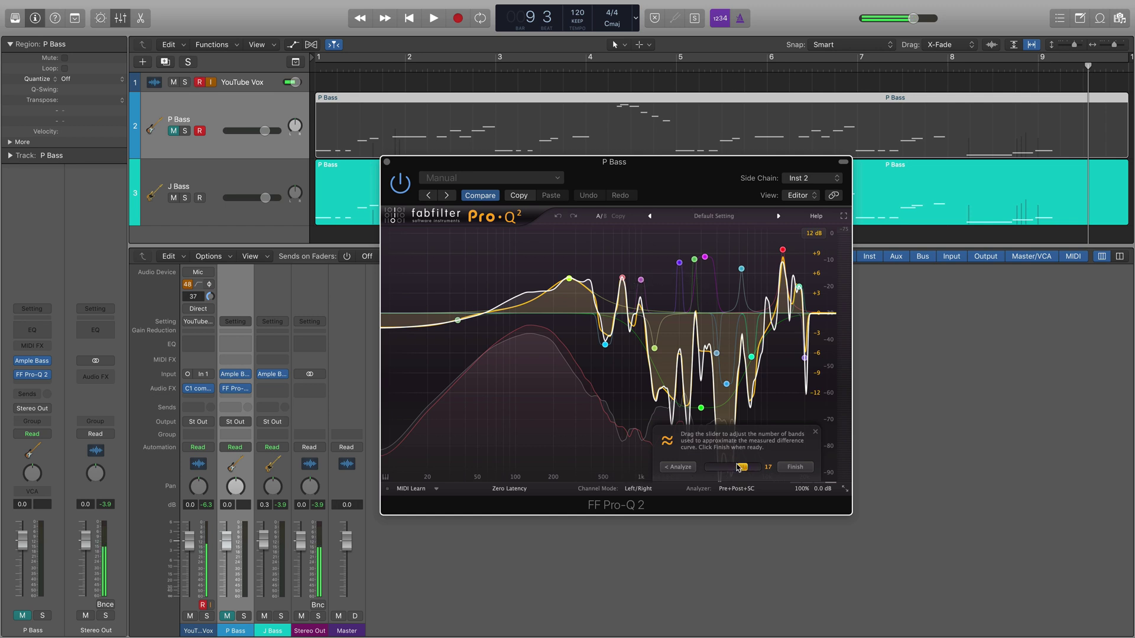
{"action": "mouse_move", "coordinate": [739, 468]}
{"action": "left_mouse_down"}
{"action": "mouse_move", "coordinate": [709, 467]}
{"action": "mouse_move", "coordinate": [756, 468]}
{"action": "mouse_move", "coordinate": [739, 470]}
{"action": "left_mouse_up"}
{"action": "left_click", "coordinate": [795, 468]}
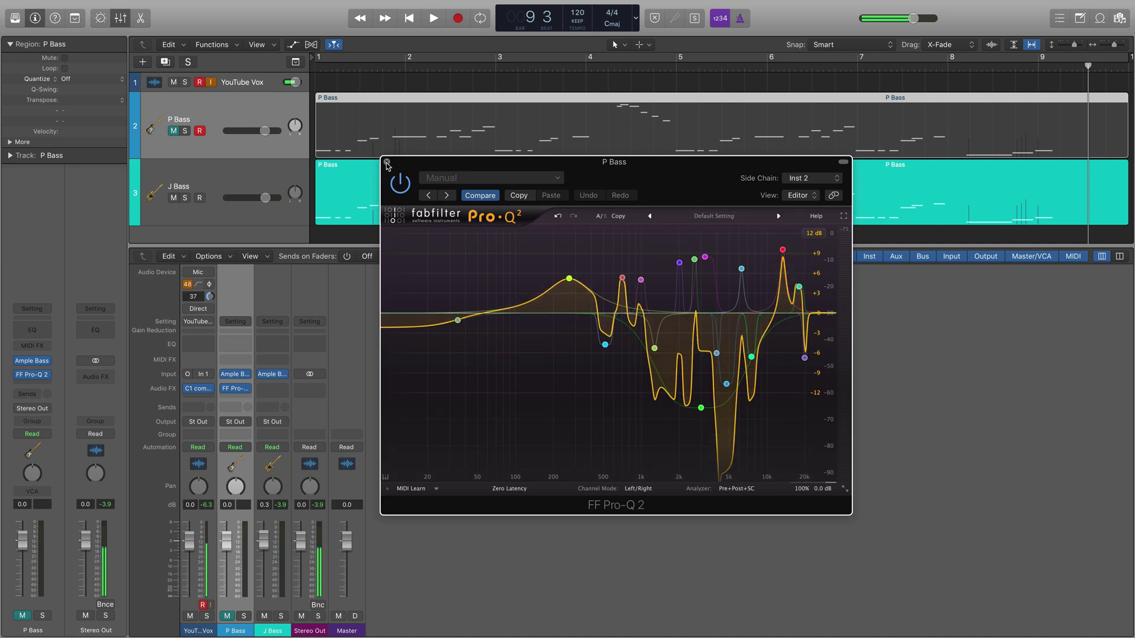
- Close the Pro-Q 2 window and play both basses from bar 1
{"action": "left_click", "coordinate": [388, 162]}
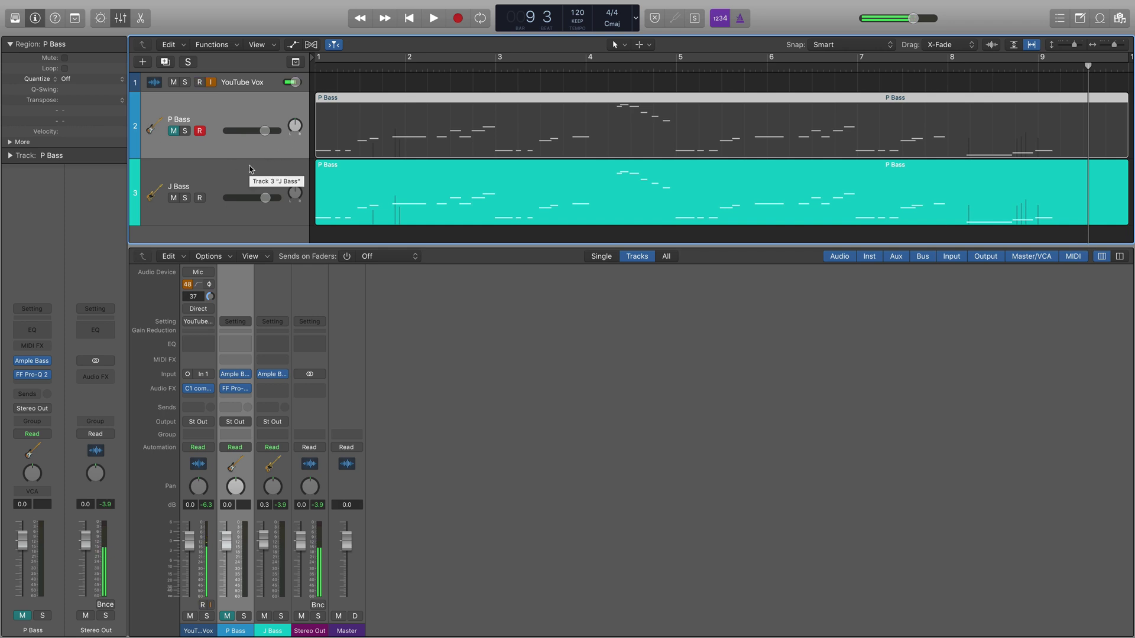
{"action": "key", "text": "Return"}
{"action": "key", "text": "space"}
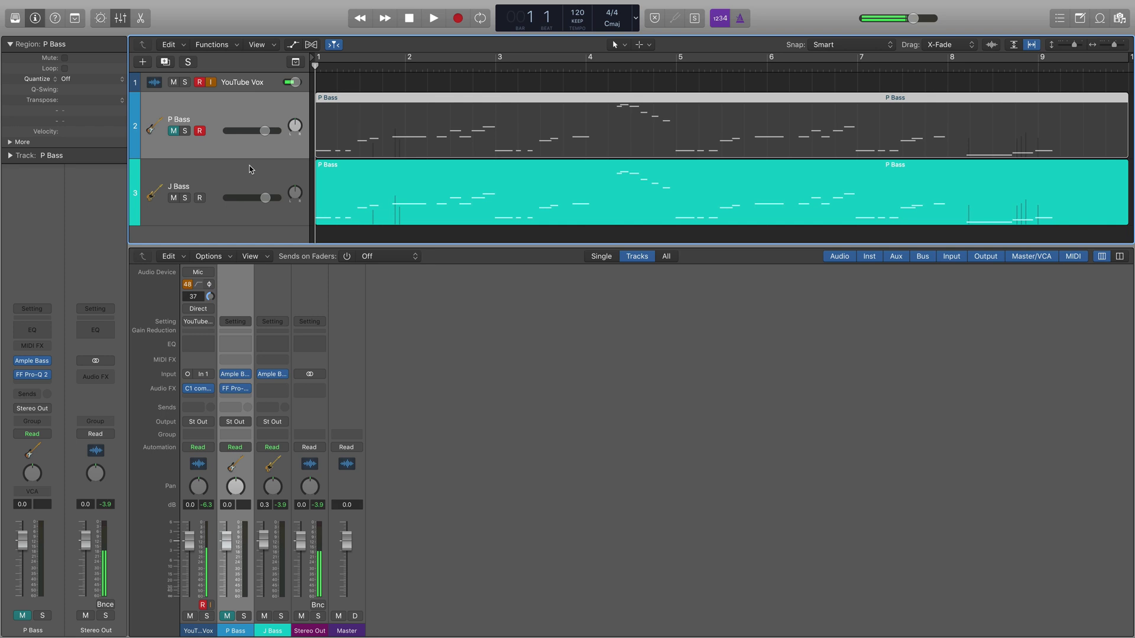
{"action": "key", "text": "space"}
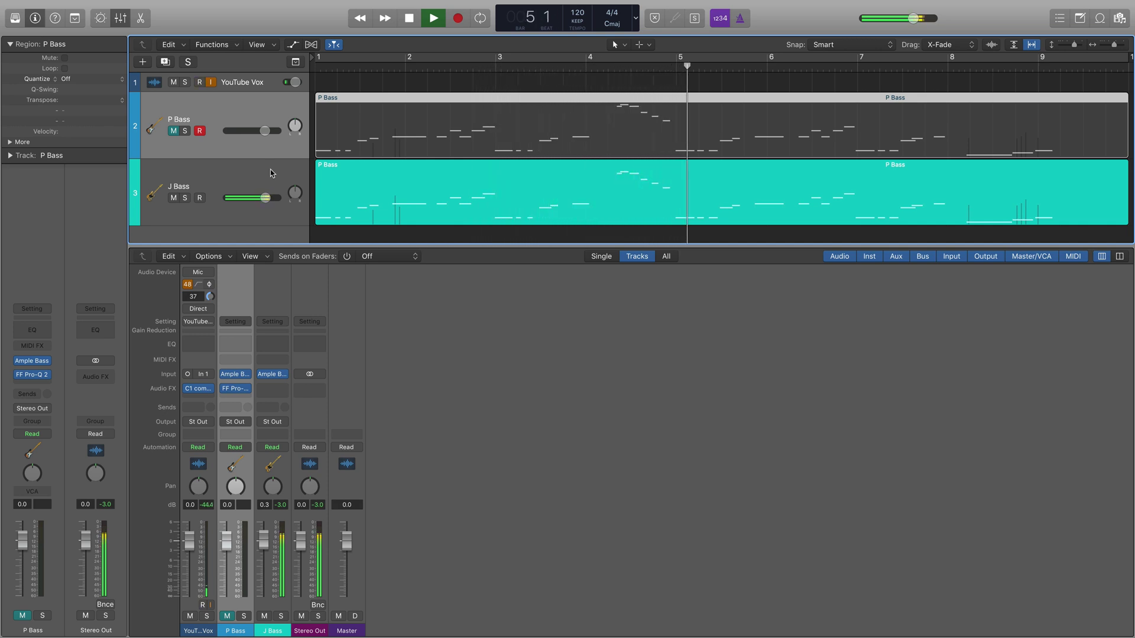
{"action": "key", "text": "space"}
- Mute J Bass, unmute P Bass and play the P Bass alone from the start
{"action": "left_click", "coordinate": [177, 199]}
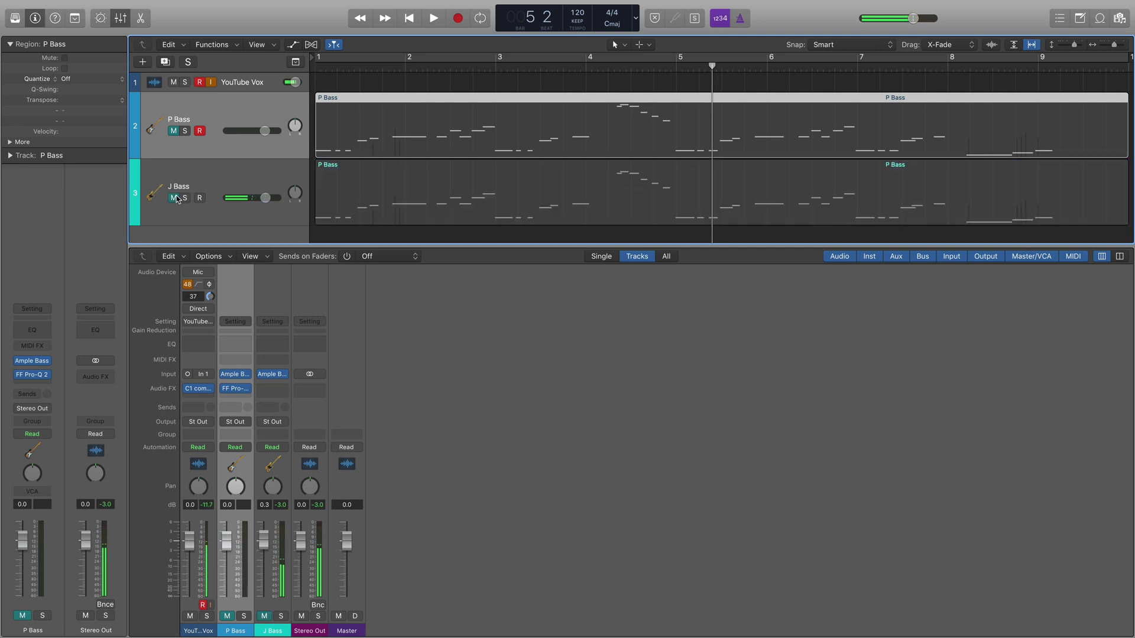
{"action": "left_click", "coordinate": [173, 133]}
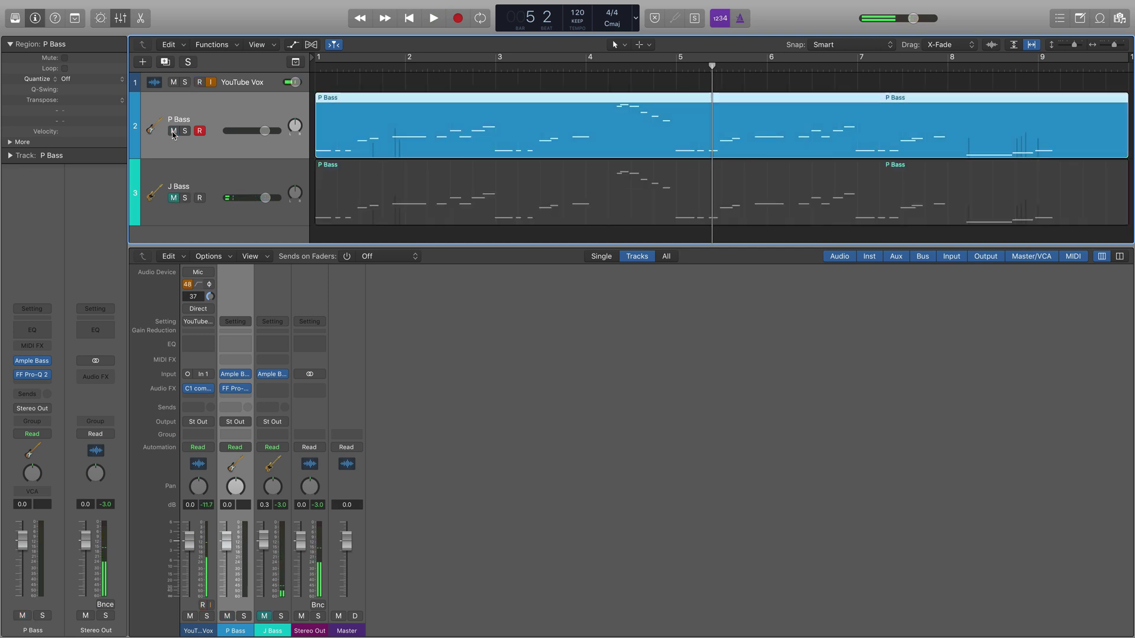
{"action": "key", "text": "Return"}
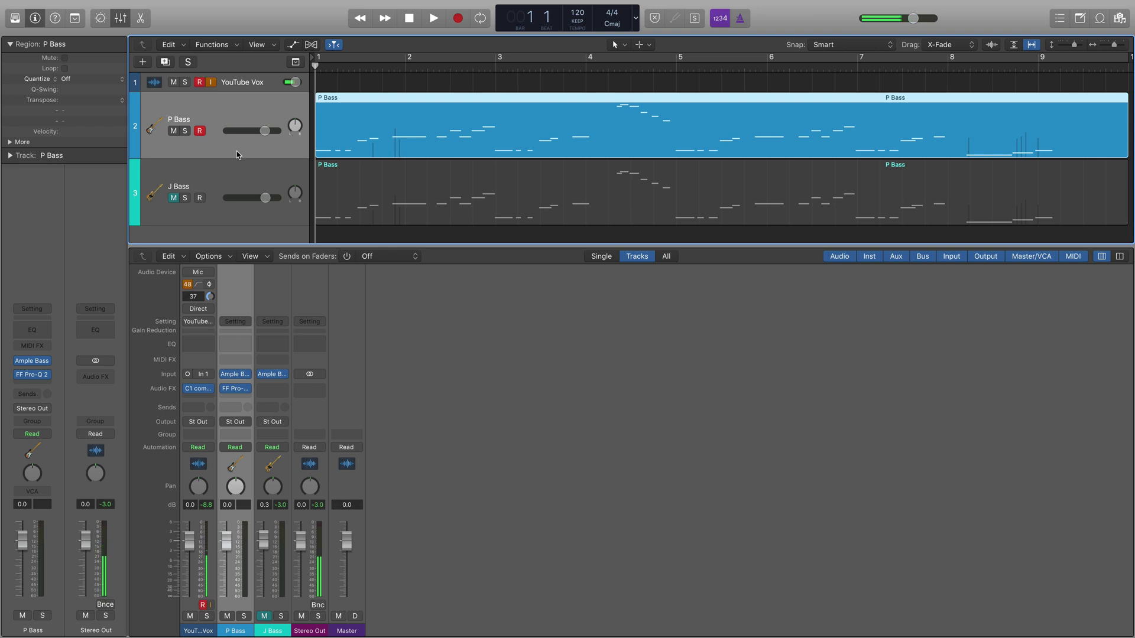
{"action": "key", "text": "space"}
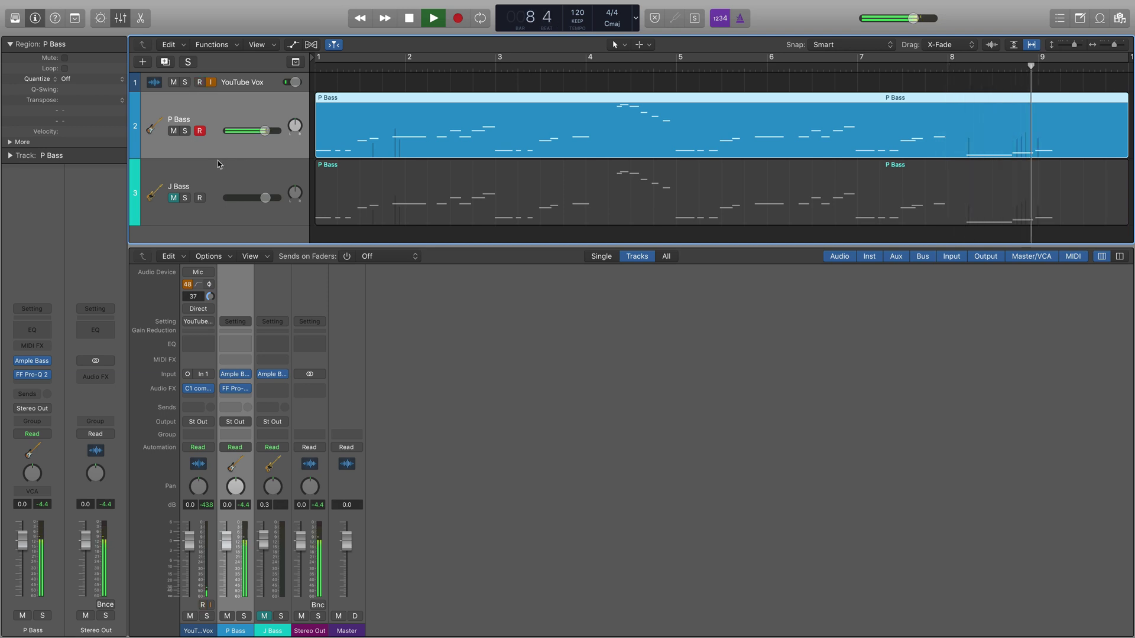
{"action": "key", "text": "space"}
- Play the J Bass alone from bar 1, then swap back to the P Bass mid-playback
{"action": "key", "text": "ctrl+m"}
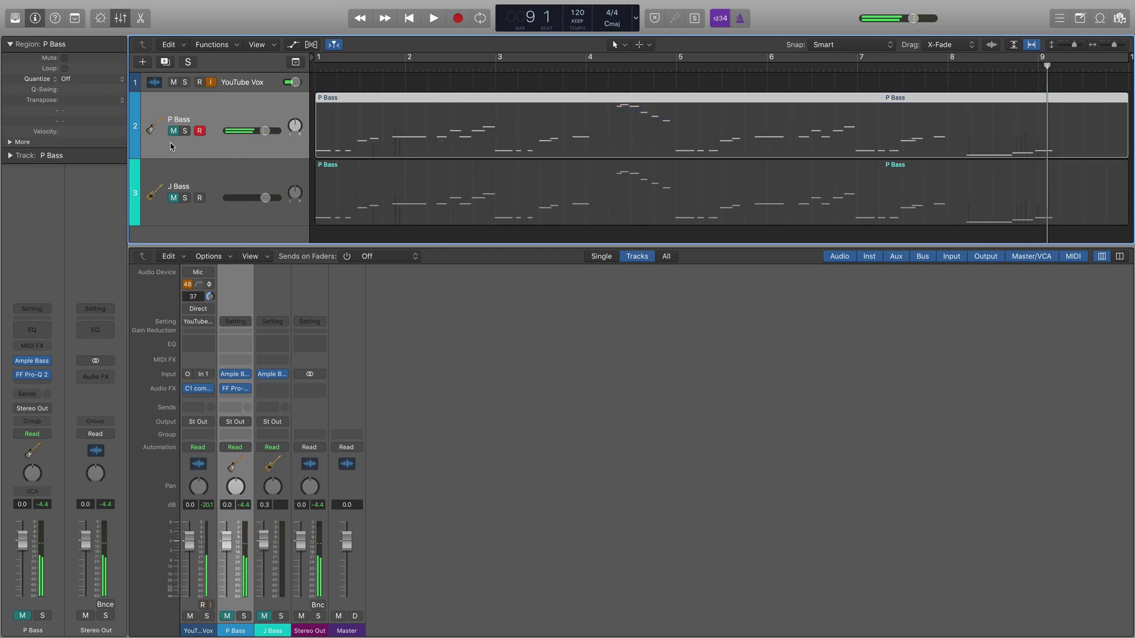
{"action": "left_click", "coordinate": [173, 197]}
{"action": "key", "text": "Return"}
{"action": "key", "text": "space"}
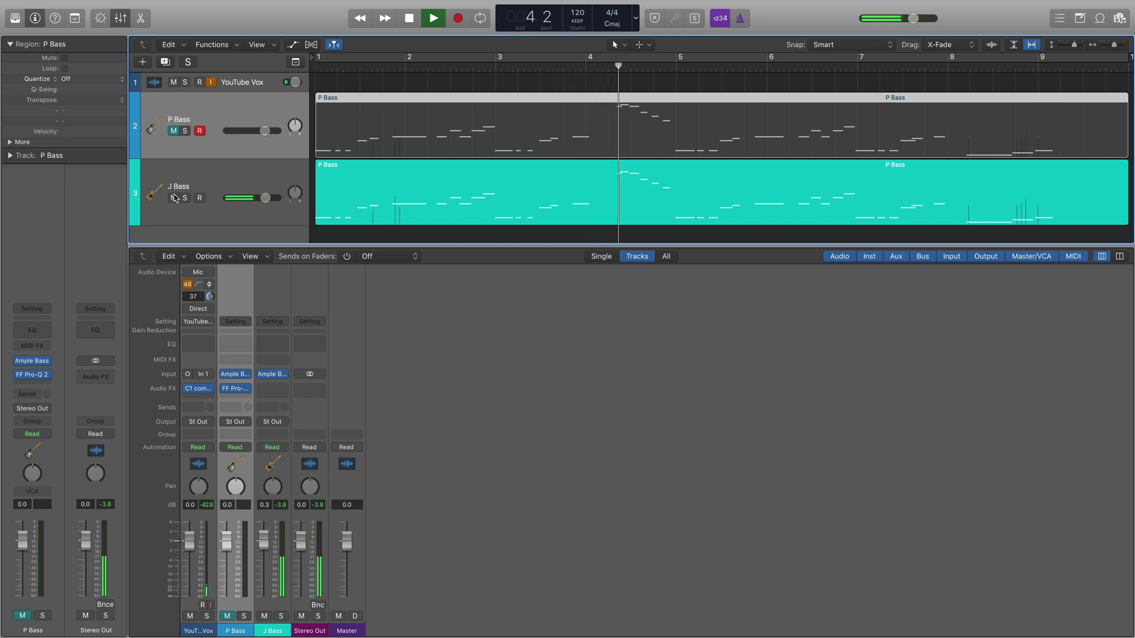
{"action": "left_click", "coordinate": [174, 197]}
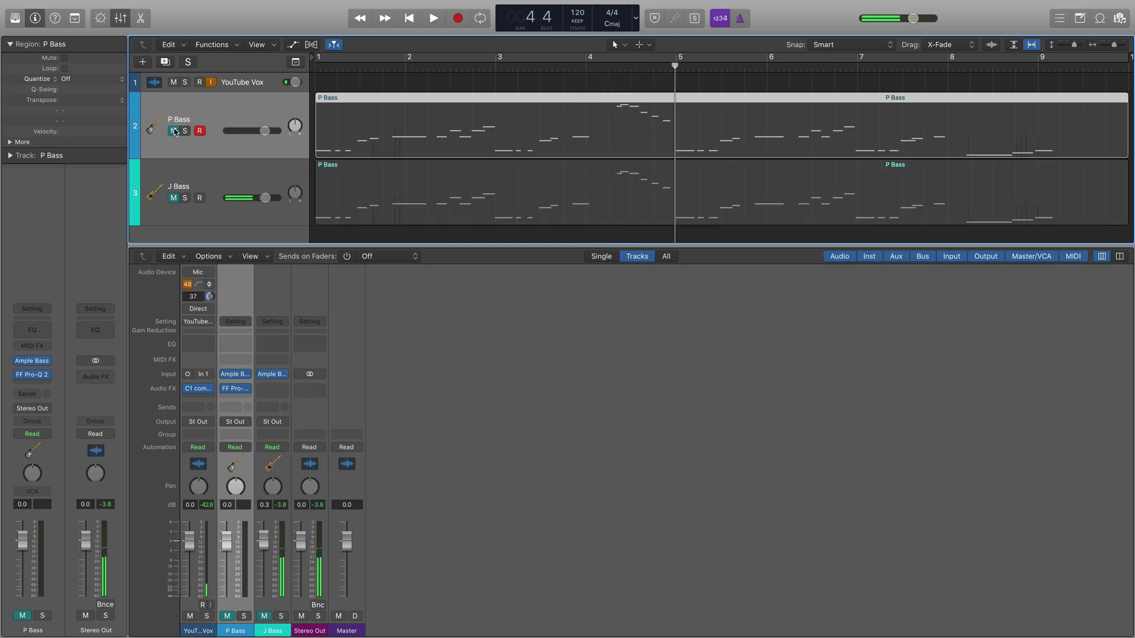
{"action": "left_click", "coordinate": [173, 131]}
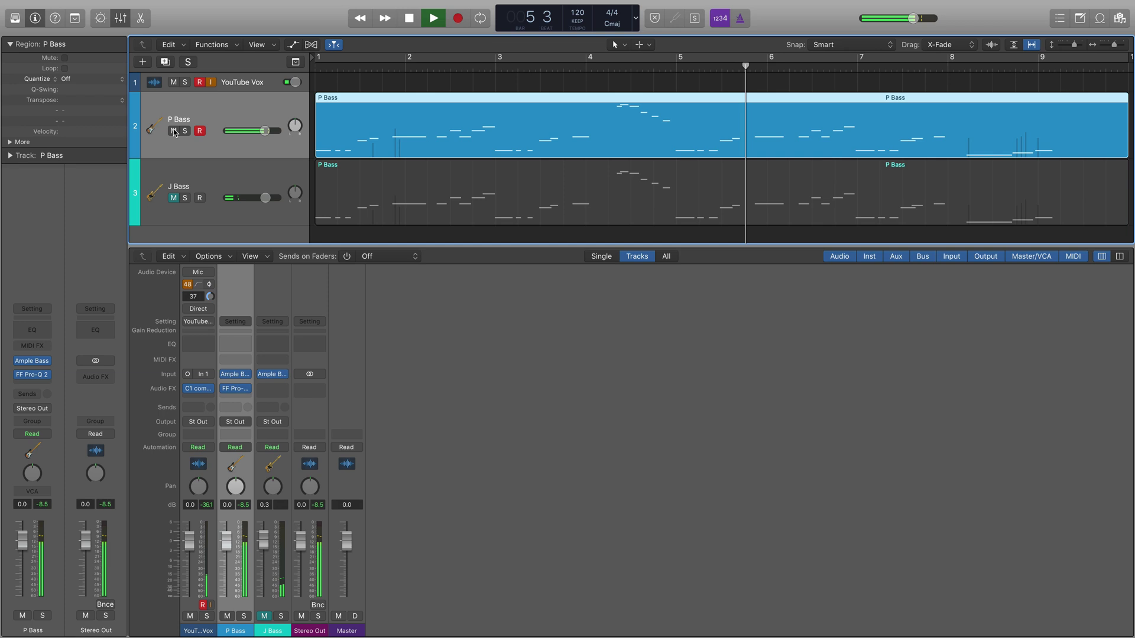
{"action": "key", "text": "space"}
- Unmute J Bass, select P Bass, and switch its FF Pro-Q 2 on then bypass it again
{"action": "left_click", "coordinate": [216, 184]}
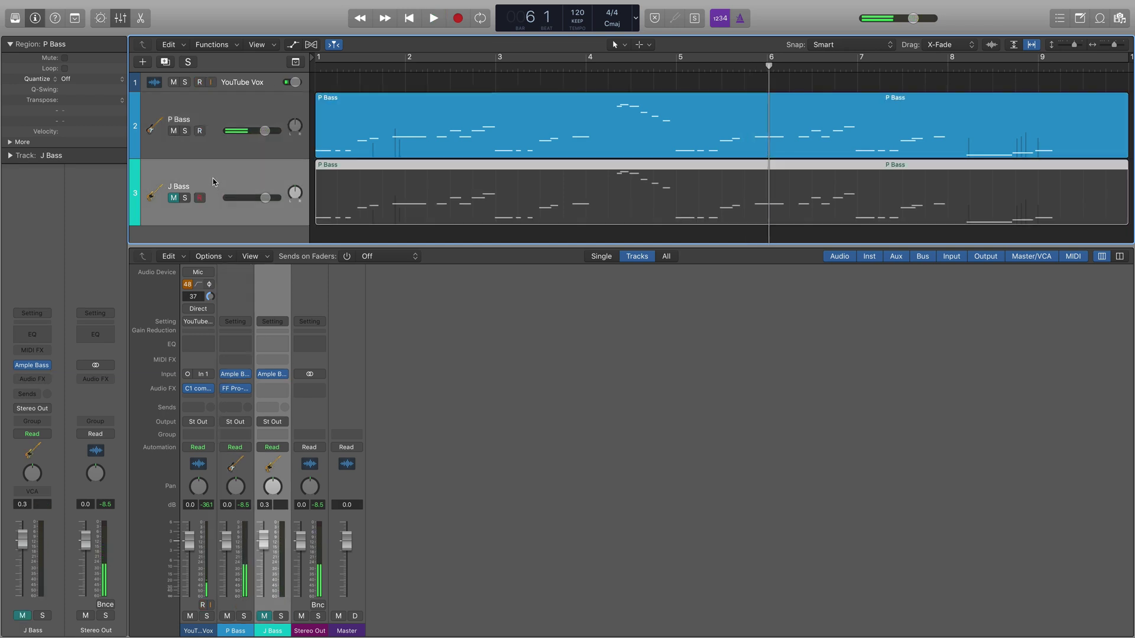
{"action": "left_click", "coordinate": [173, 198]}
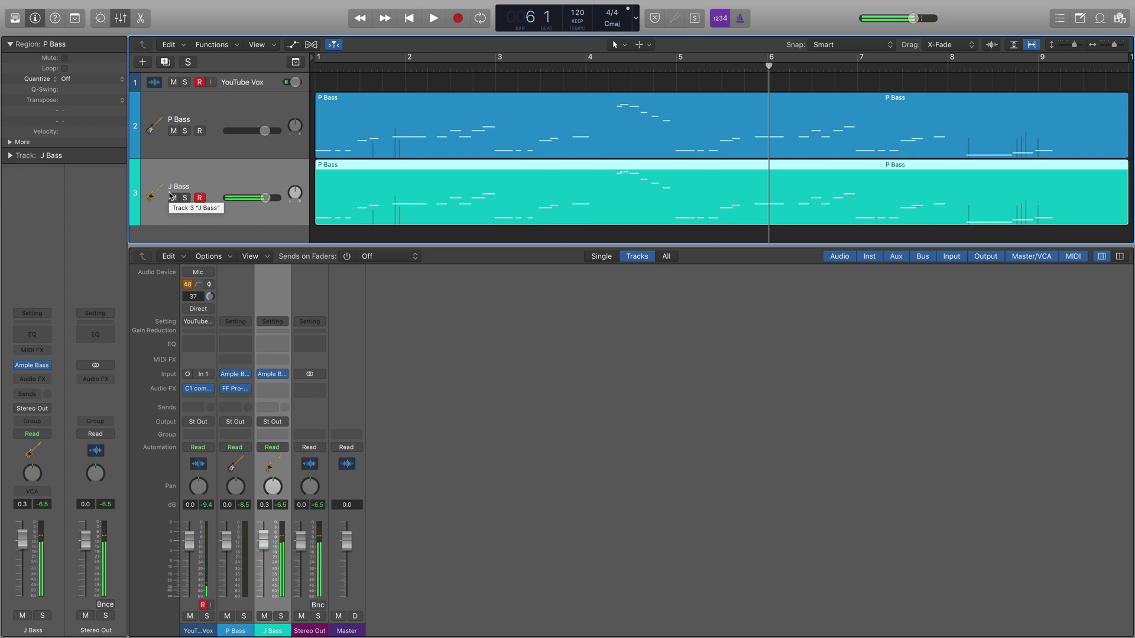
{"action": "key", "text": "Up"}
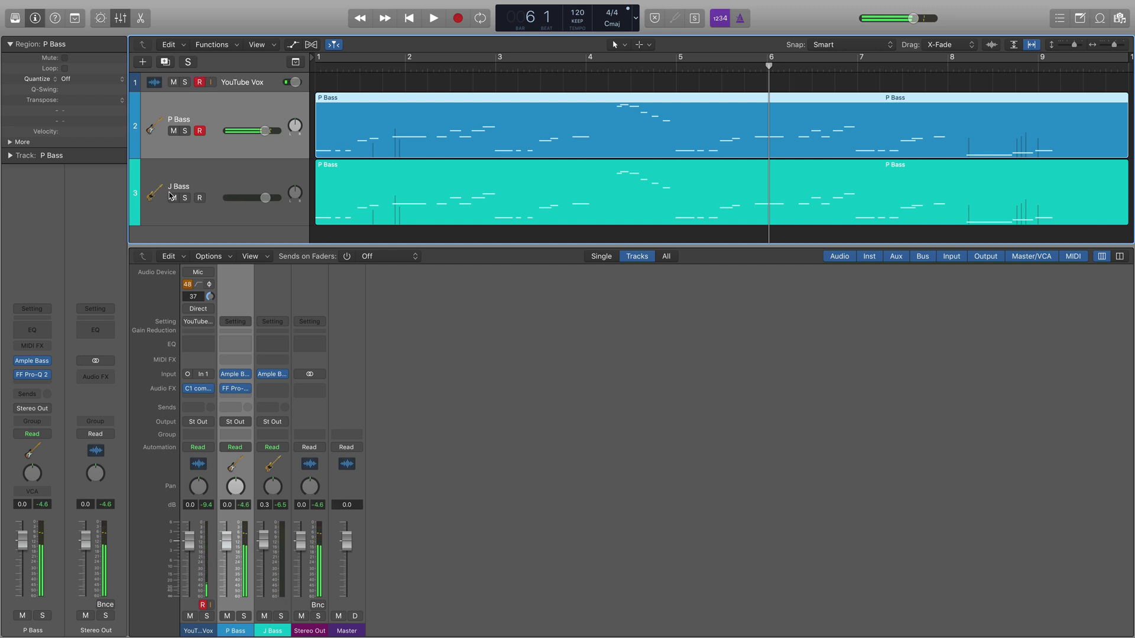
{"action": "mouse_move", "coordinate": [231, 393]}
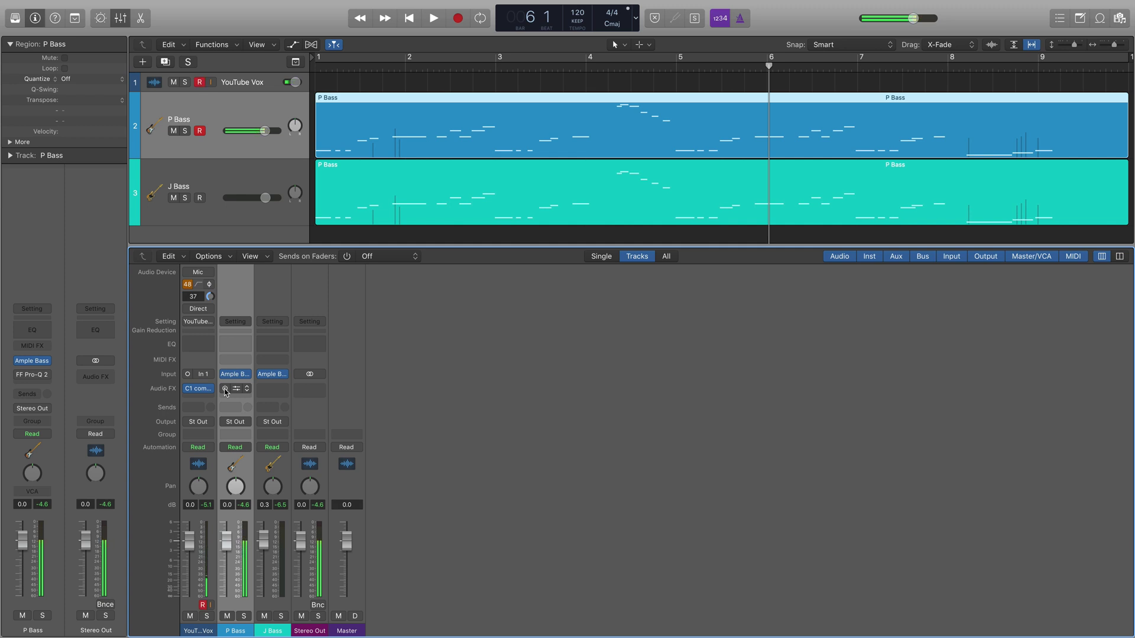
{"action": "left_click", "coordinate": [225, 389]}
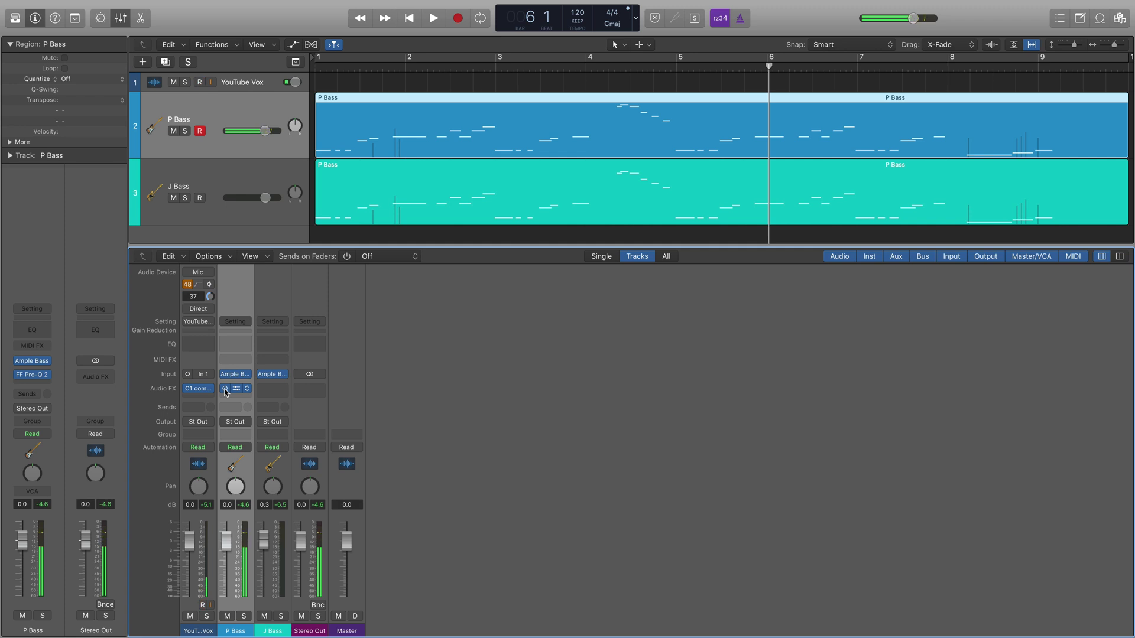
{"action": "left_click", "coordinate": [225, 389]}
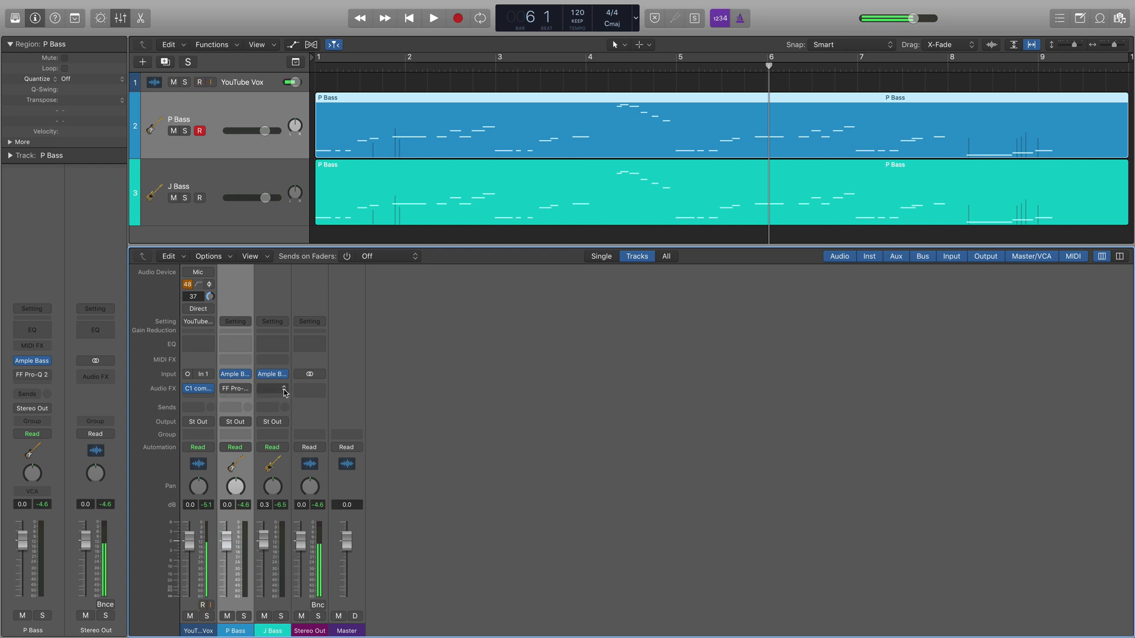
- Insert FF Pro-Q 2 (Stereo) on J Bass with P Bass (Inst 1) as side chain source
{"action": "left_click", "coordinate": [280, 392]}
{"action": "mouse_move", "coordinate": [296, 418]}
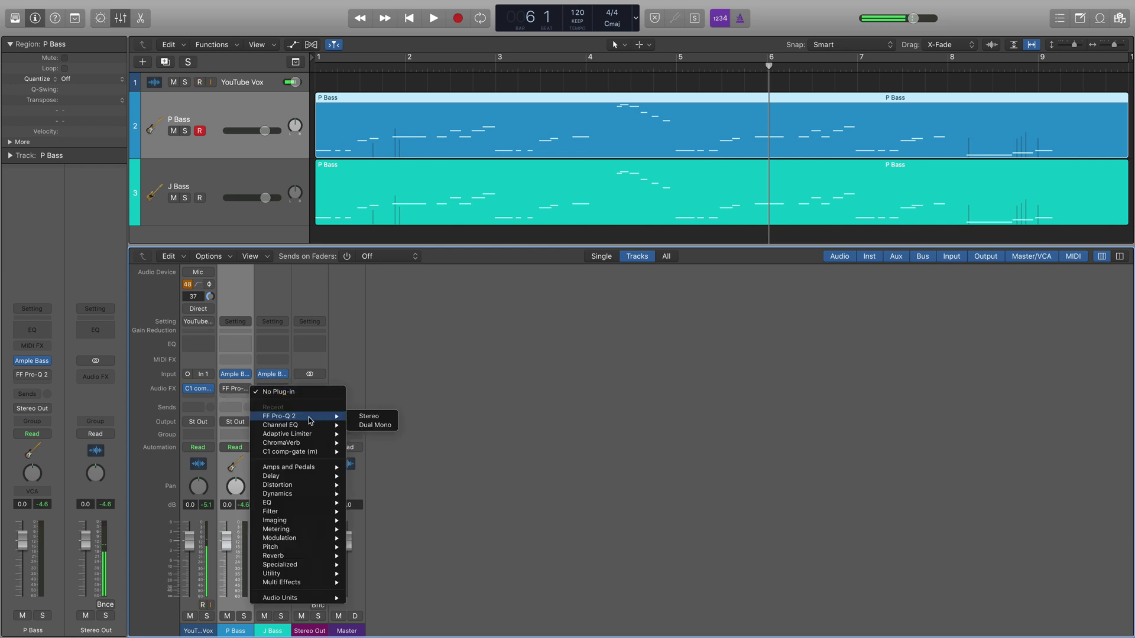
{"action": "left_click", "coordinate": [369, 416]}
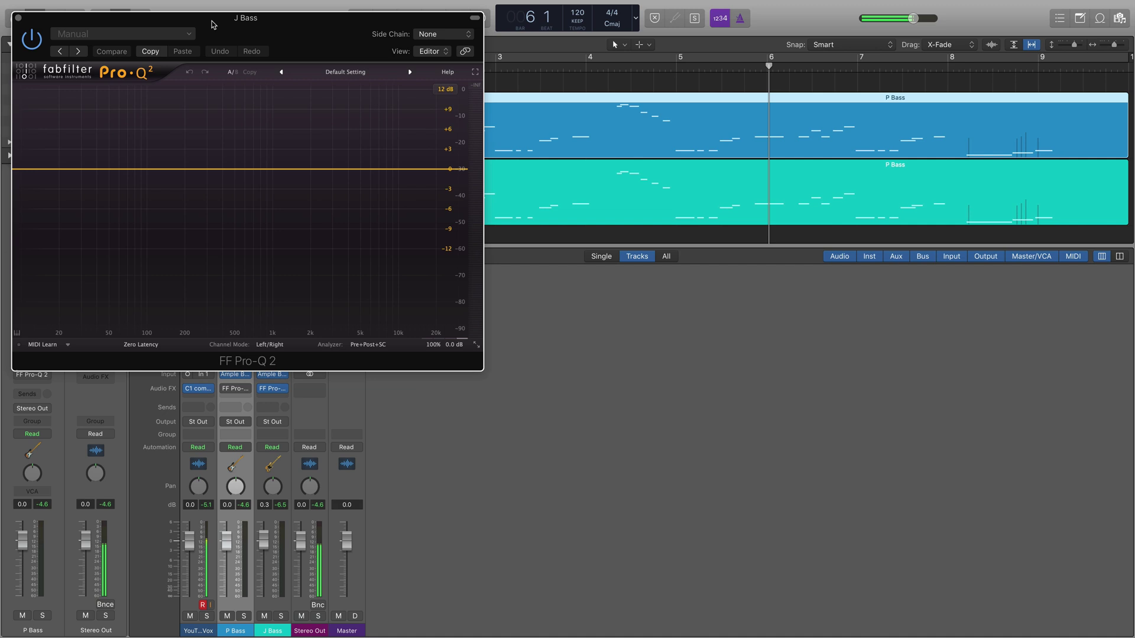
{"action": "left_click_drag", "start_coordinate": [213, 24], "coordinate": [702, 184]}
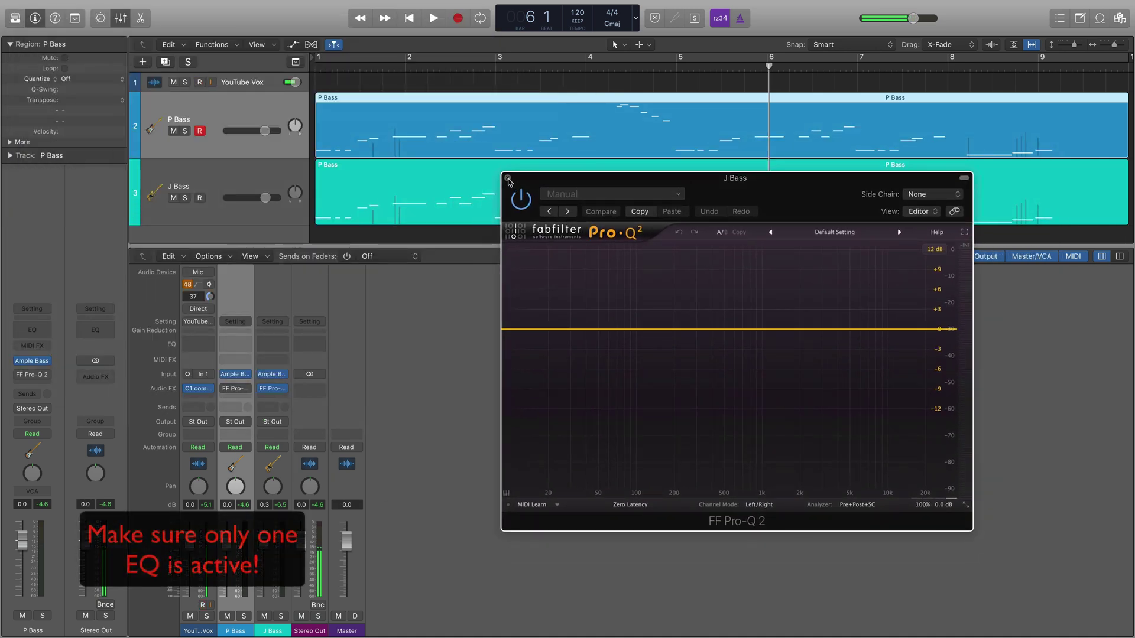
{"action": "left_click", "coordinate": [953, 195]}
{"action": "mouse_move", "coordinate": [938, 234]}
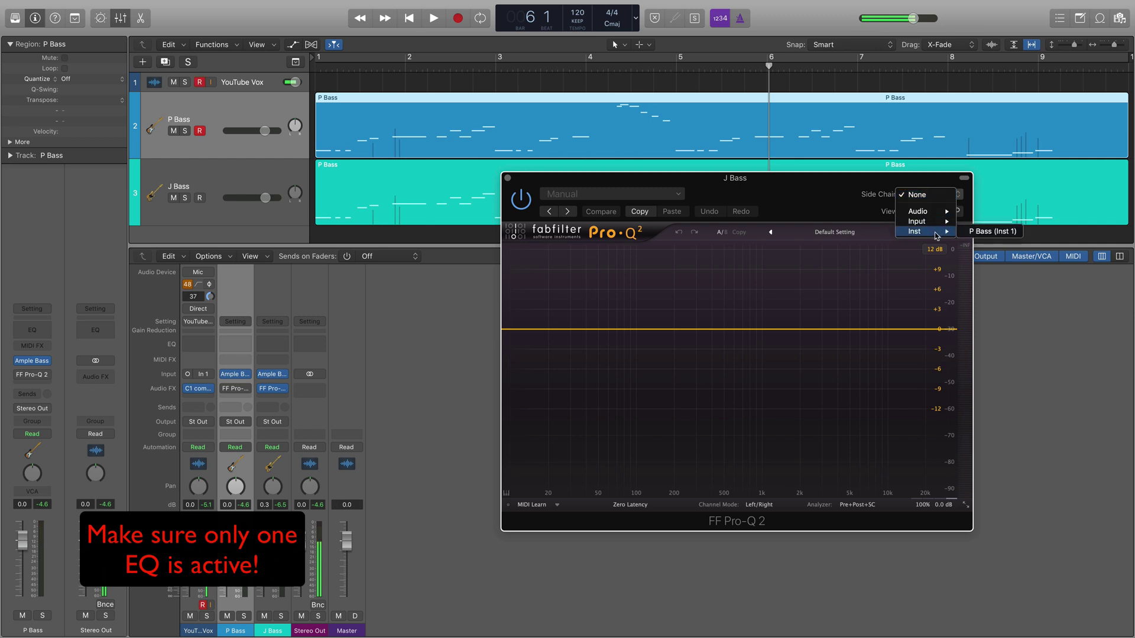
{"action": "left_click", "coordinate": [986, 233]}
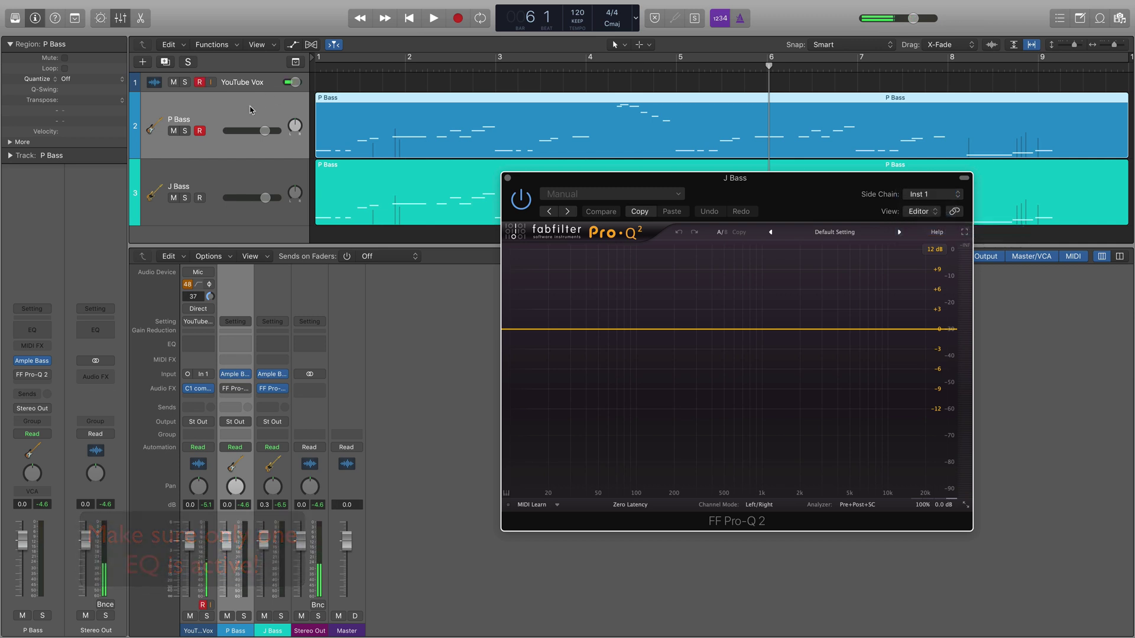
- Mute P Bass and start EQ Match using the side chain as reference
{"action": "left_click", "coordinate": [173, 131]}
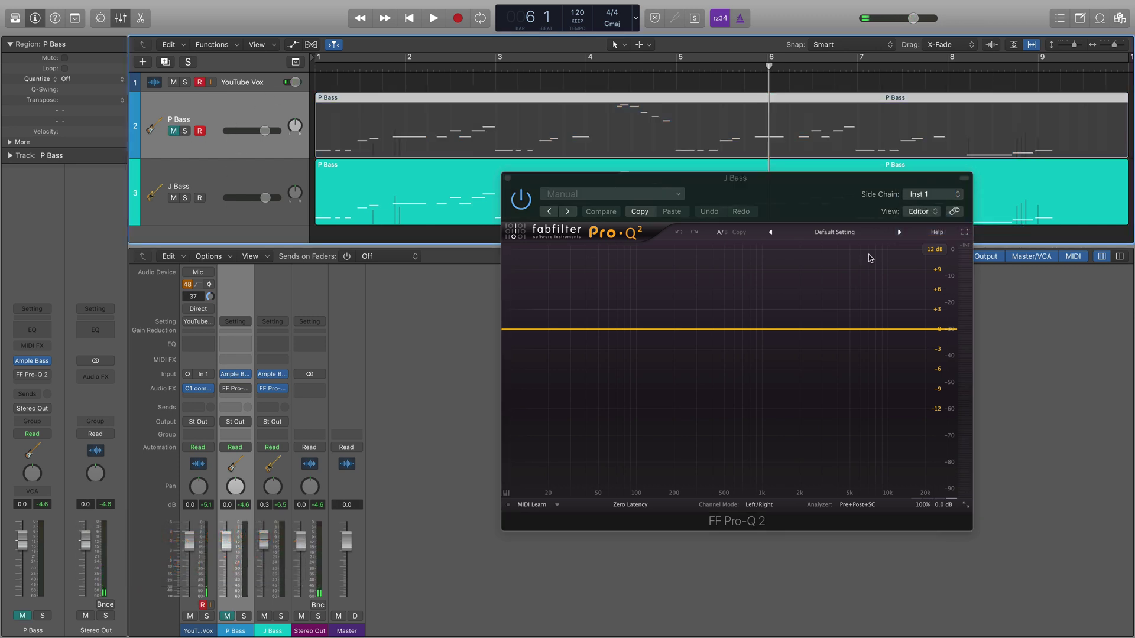
{"action": "left_click", "coordinate": [859, 504]}
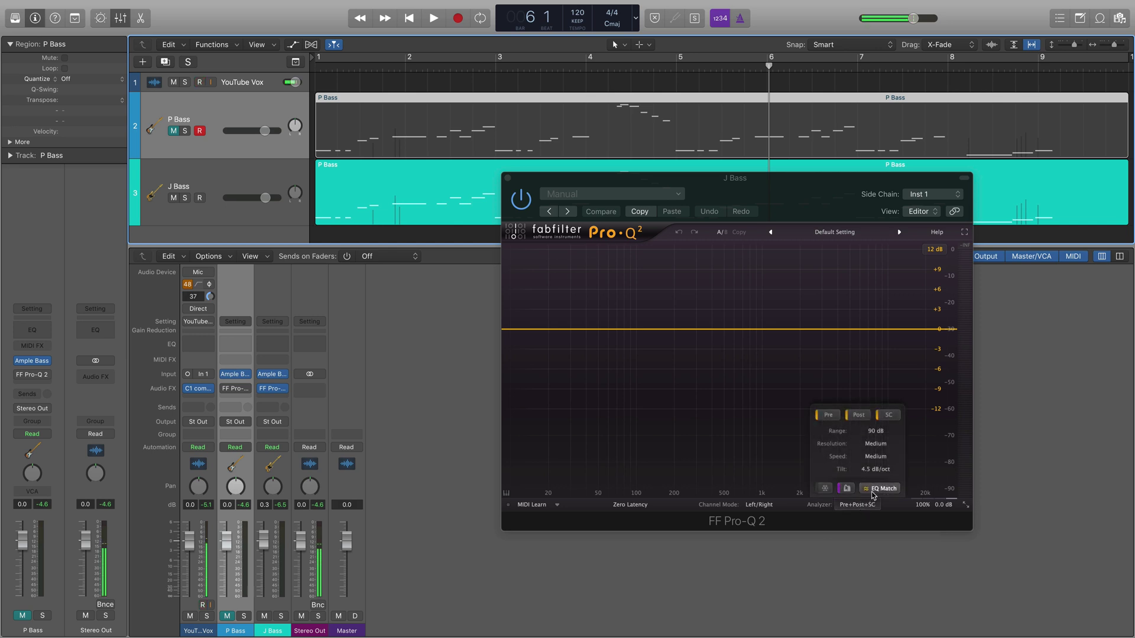
{"action": "left_click", "coordinate": [873, 489]}
{"action": "left_click", "coordinate": [846, 484]}
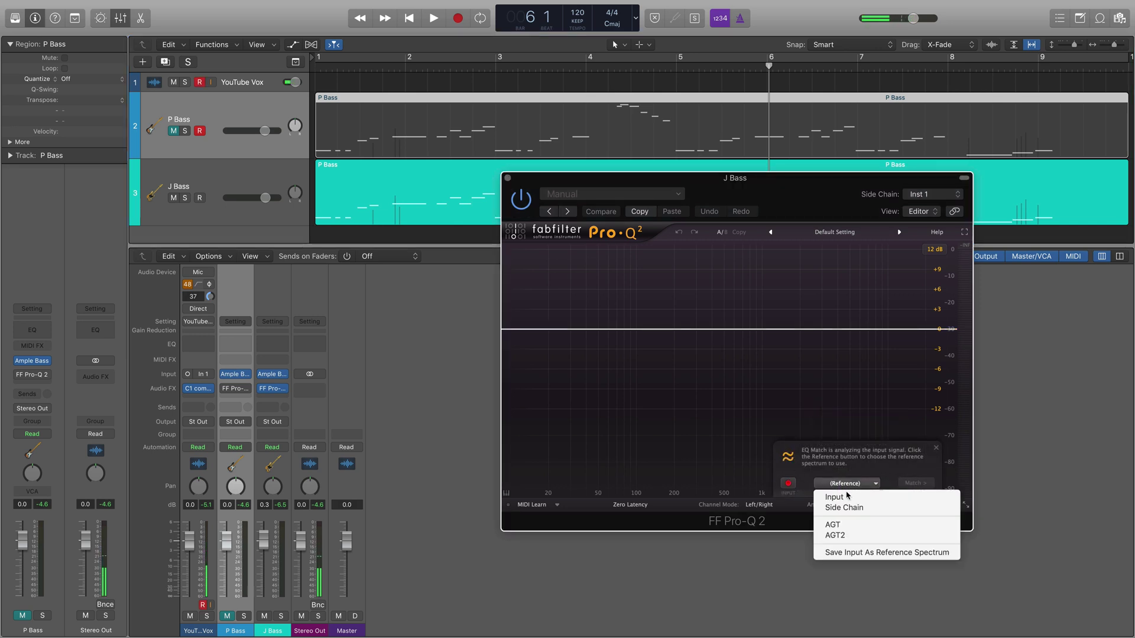
{"action": "left_click", "coordinate": [844, 508]}
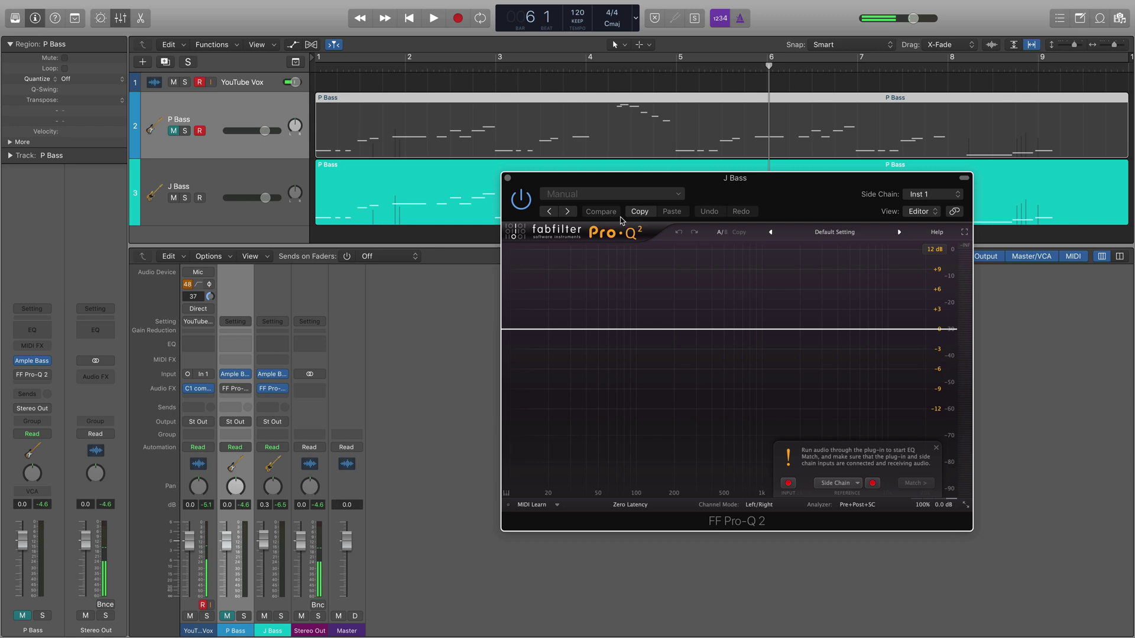
- Play from bar 1 for analysis, then compute and commit the 16-band match curve
{"action": "key", "text": "Return"}
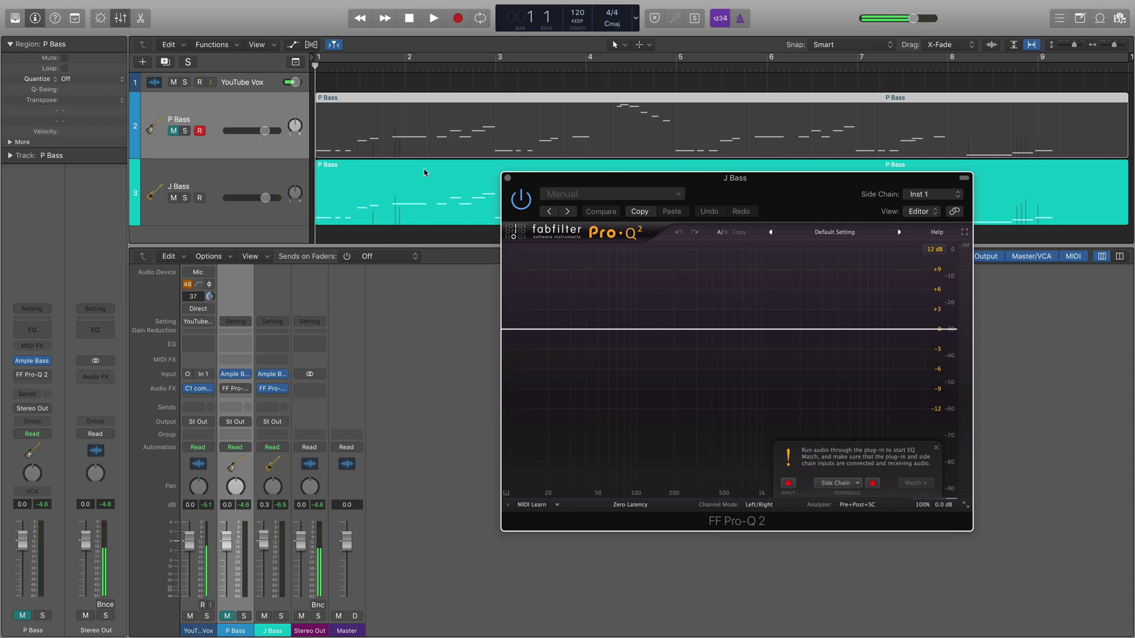
{"action": "key", "text": "space"}
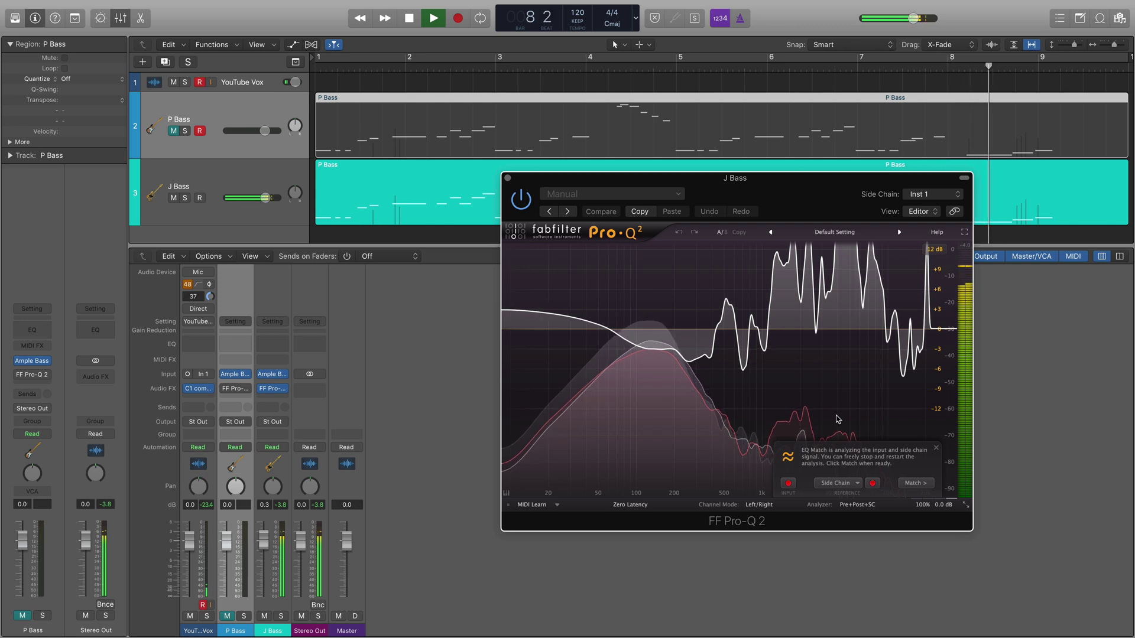
{"action": "key", "text": "space"}
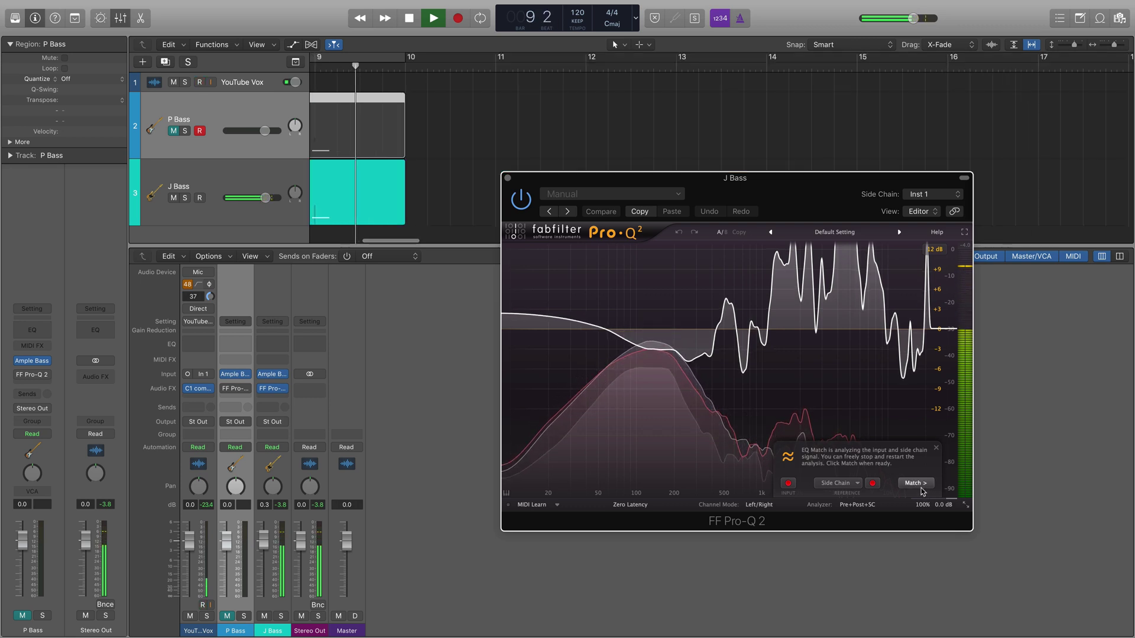
{"action": "left_click", "coordinate": [918, 483]}
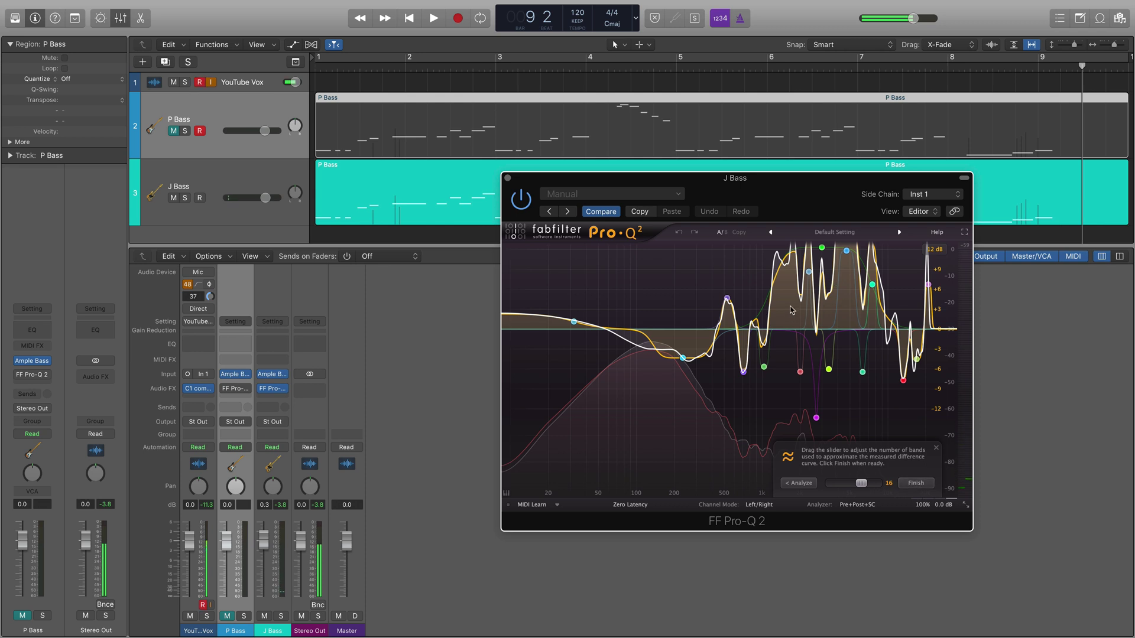
{"action": "left_click", "coordinate": [916, 483]}
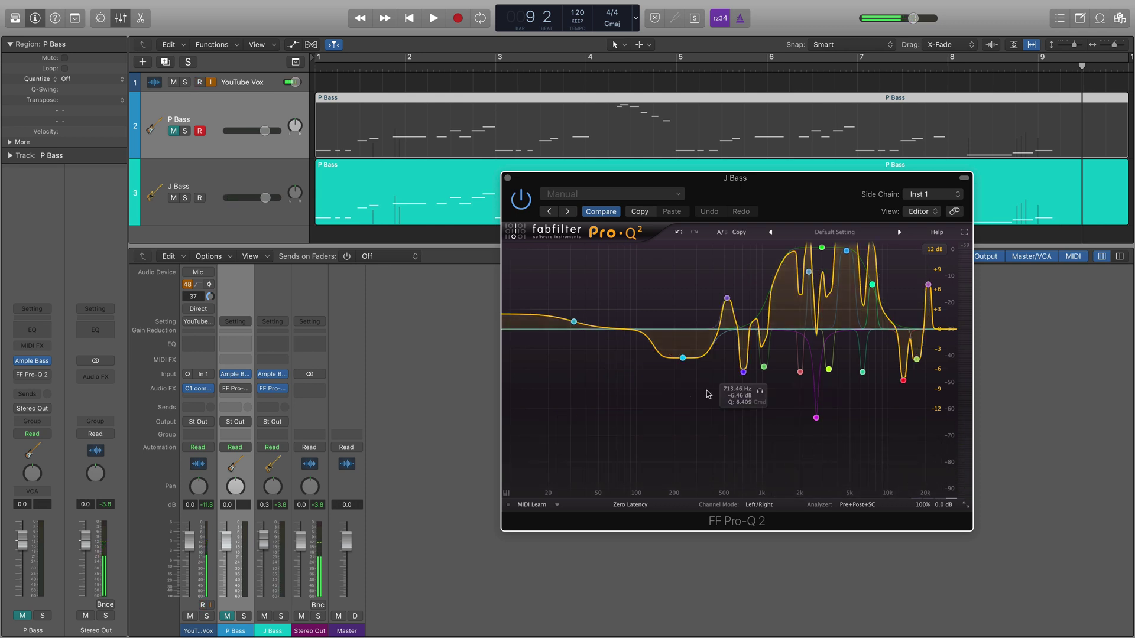
{"action": "key", "text": "Return"}
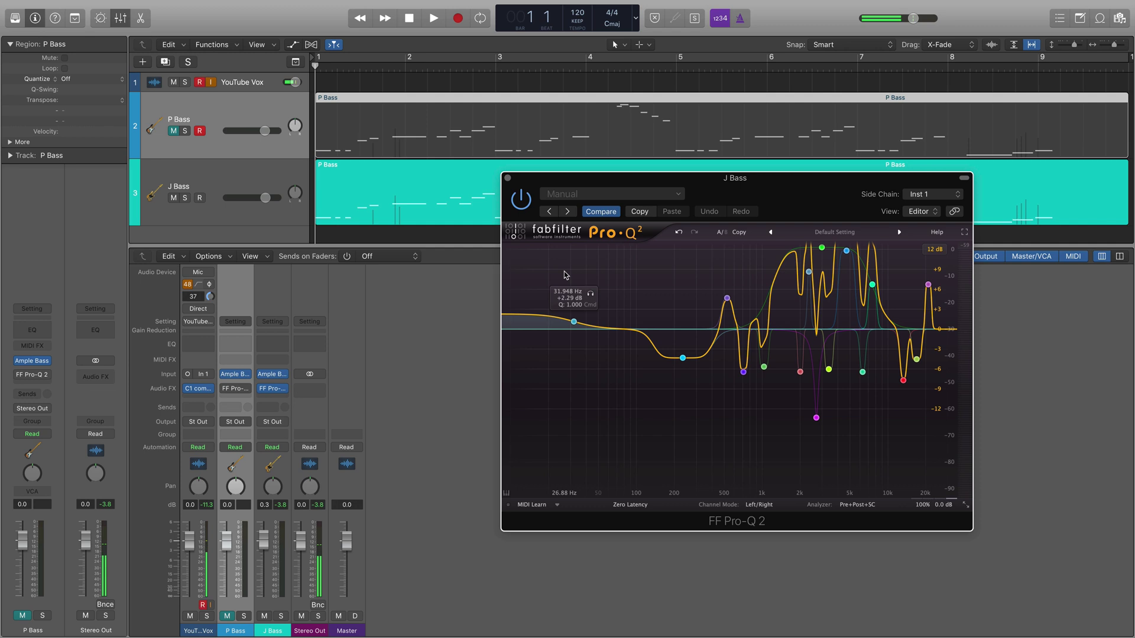
- Select J Bass and play the matched J Bass from the start
{"action": "left_click", "coordinate": [258, 188]}
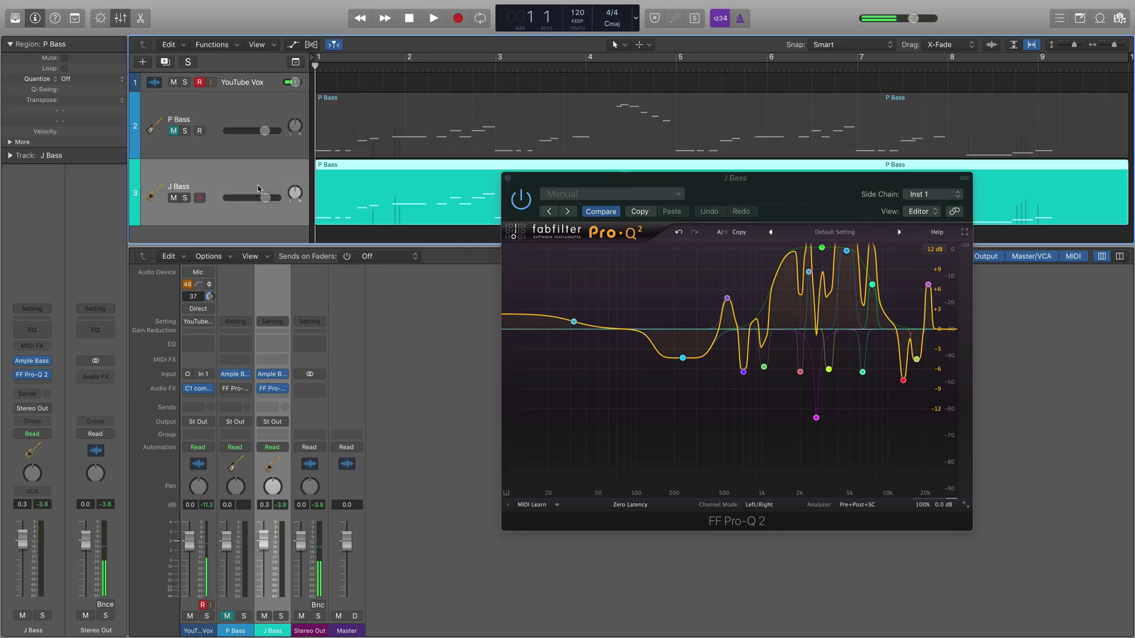
{"action": "key", "text": "space"}
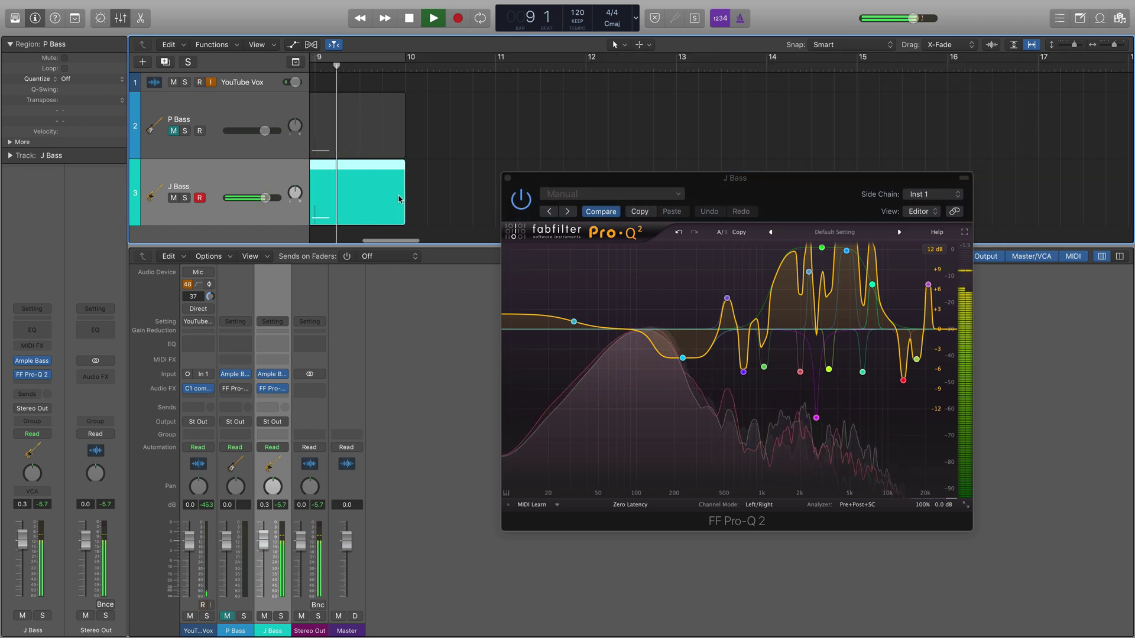
{"action": "key", "text": "space"}
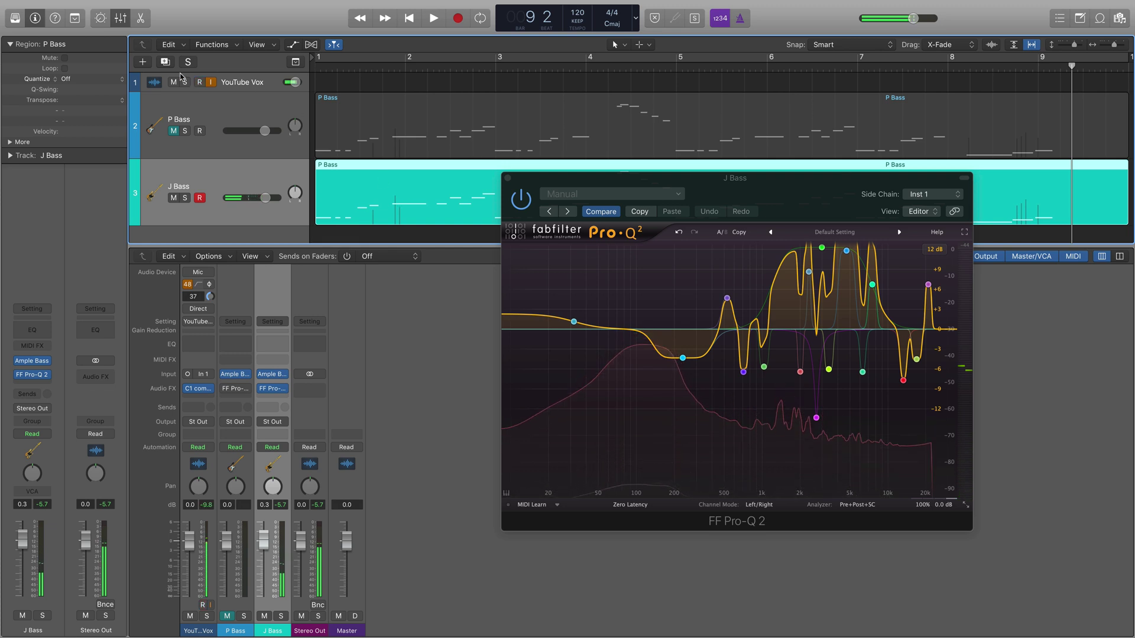
- Unmute P Bass, mute J Bass and play the P Bass alone from bar 1
{"action": "left_click", "coordinate": [174, 131]}
{"action": "left_click", "coordinate": [173, 199]}
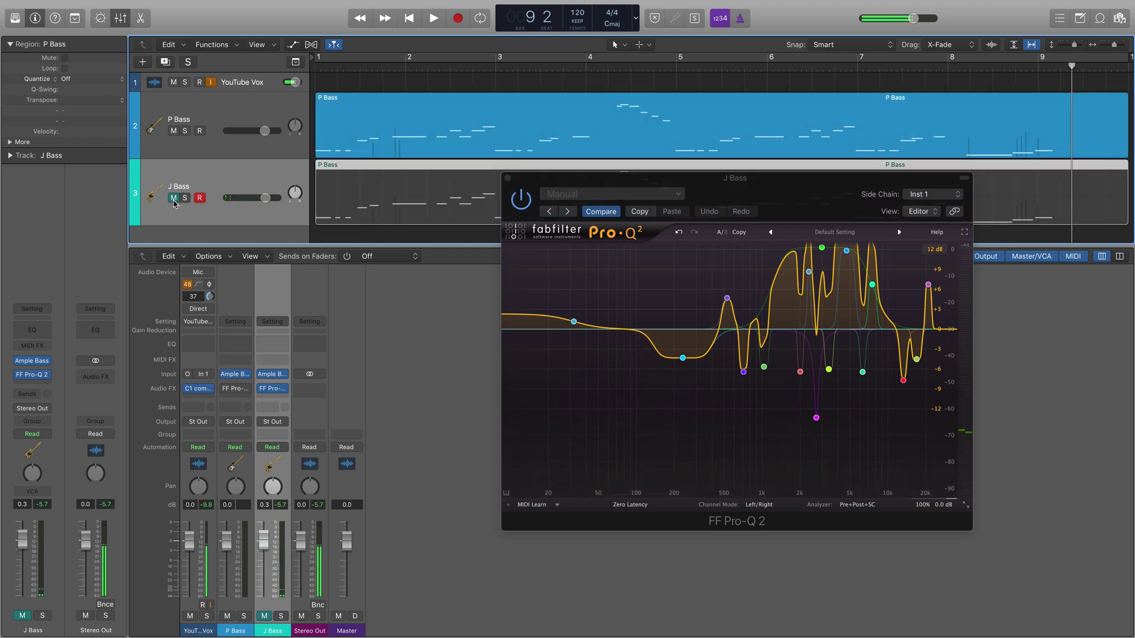
{"action": "key", "text": "Return"}
{"action": "key", "text": "space"}
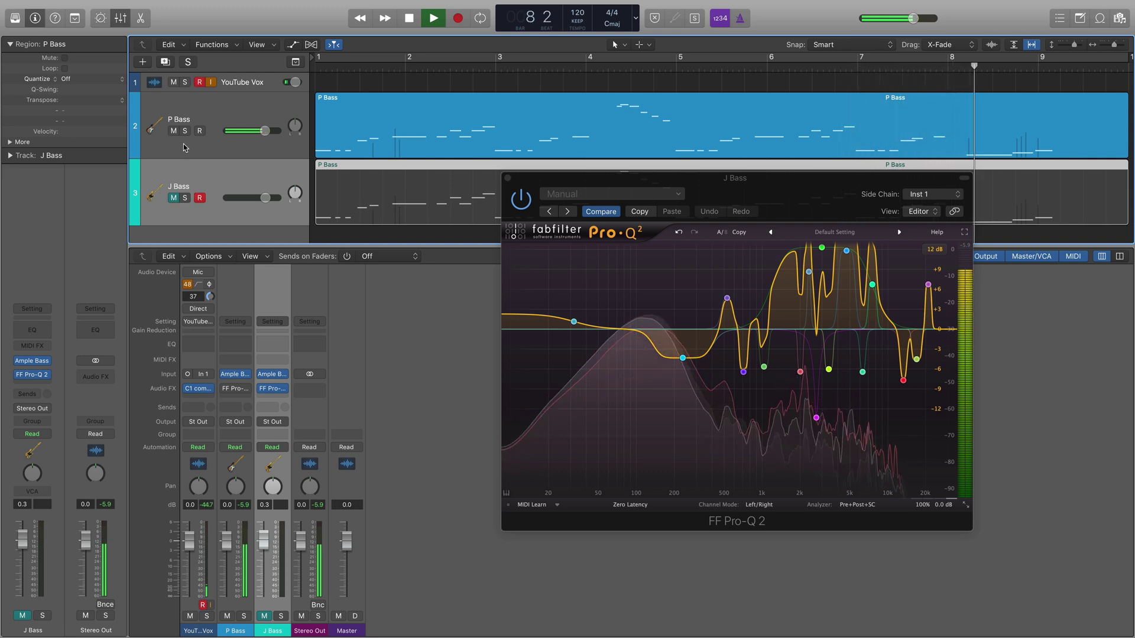
{"action": "key", "text": "space"}
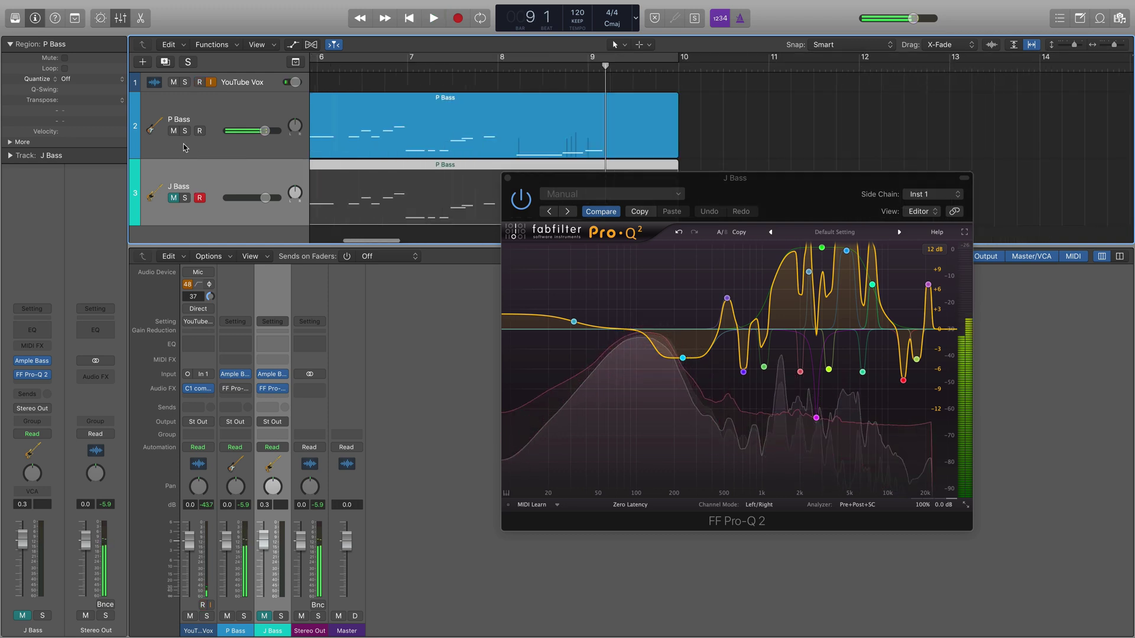
- Unmute J Bass, alternate between P Bass and J Bass tracks while listening, then close Pro-Q 2
{"action": "left_click", "coordinate": [174, 198]}
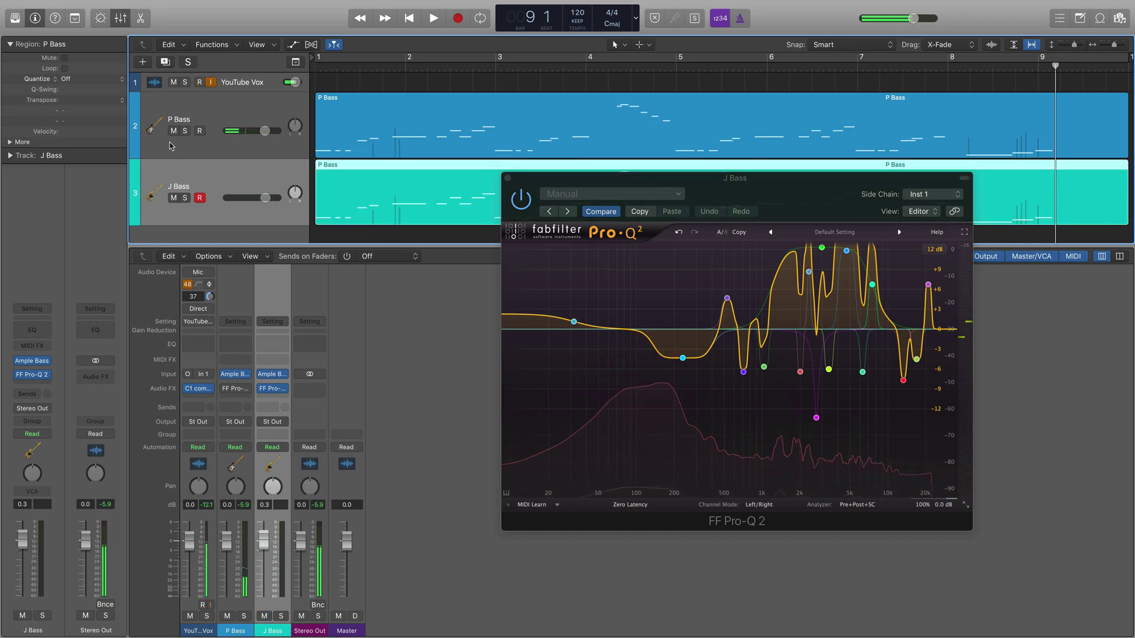
{"action": "left_click", "coordinate": [170, 146]}
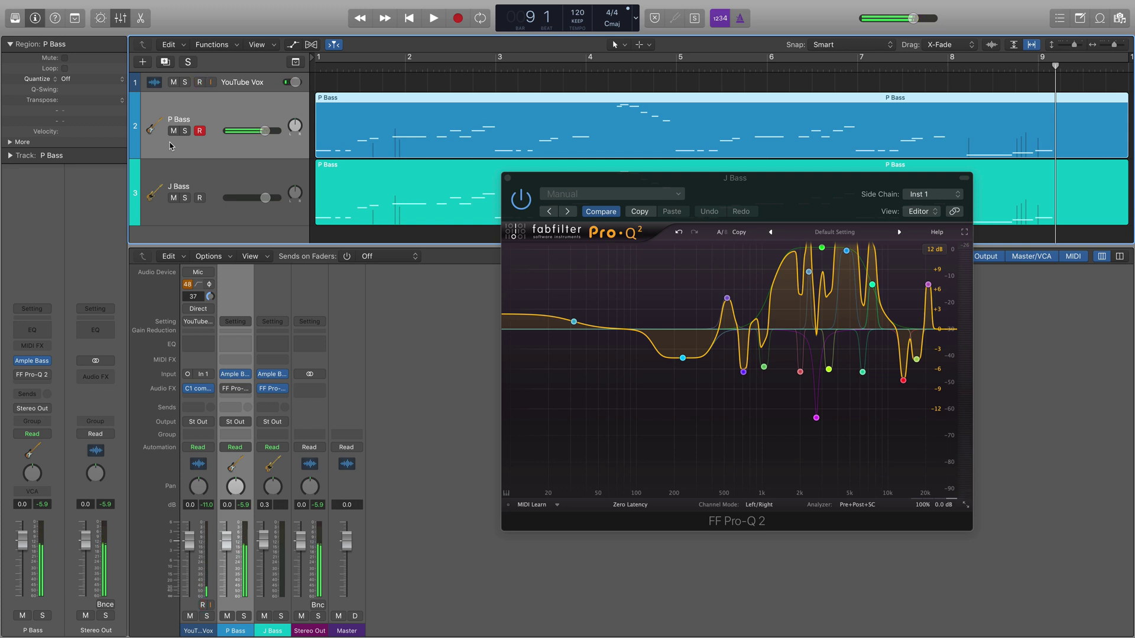
{"action": "key", "text": "Down"}
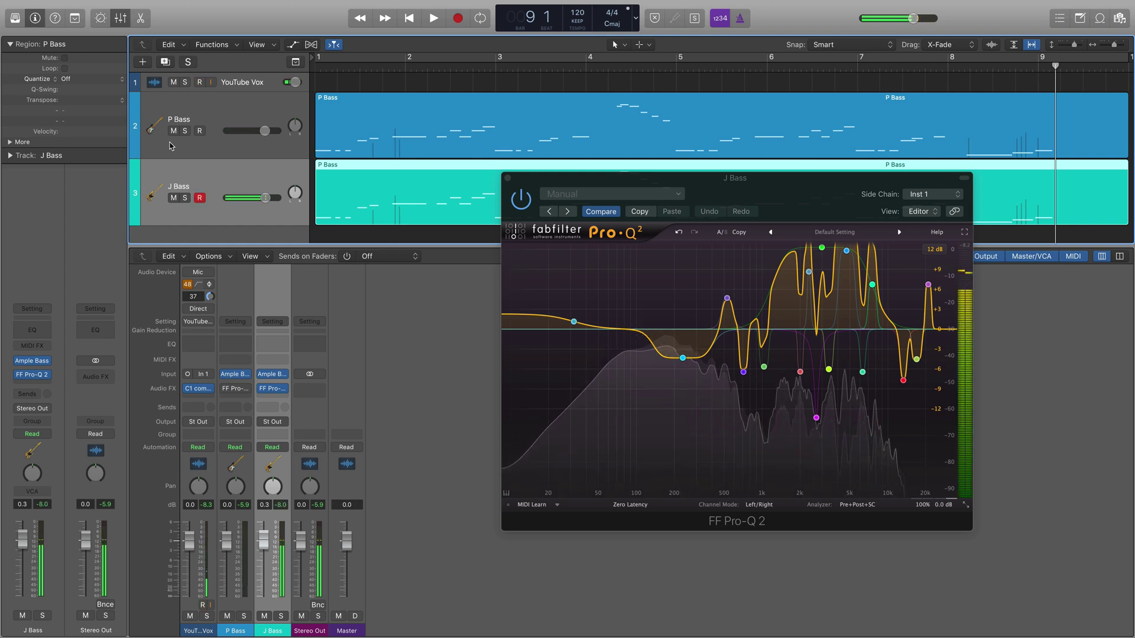
{"action": "key", "text": "Up"}
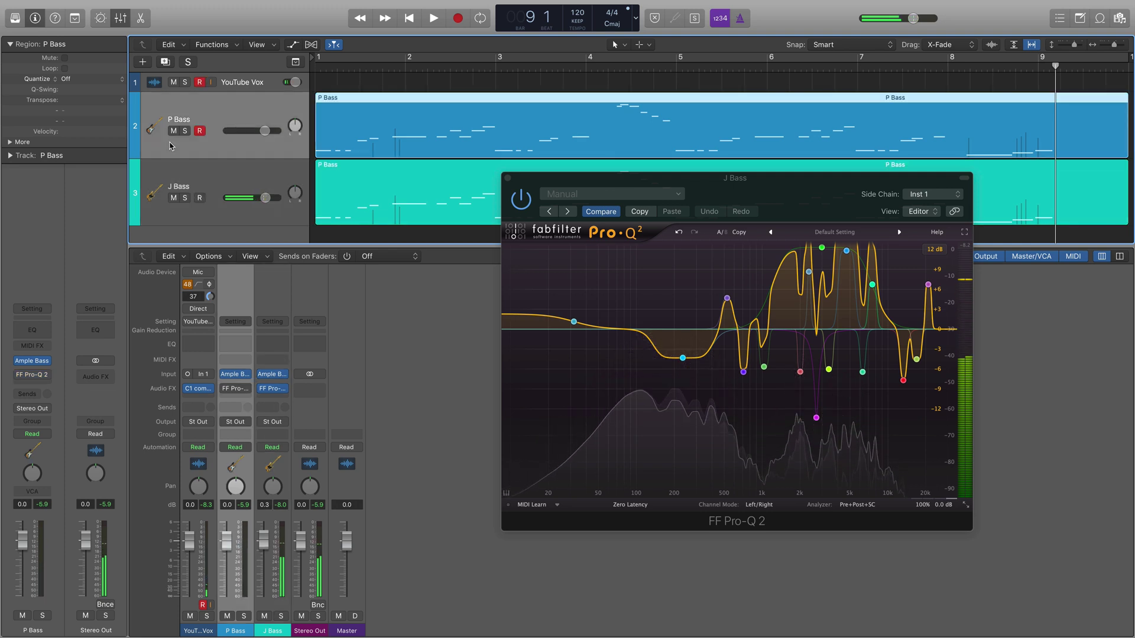
{"action": "key", "text": "Down"}
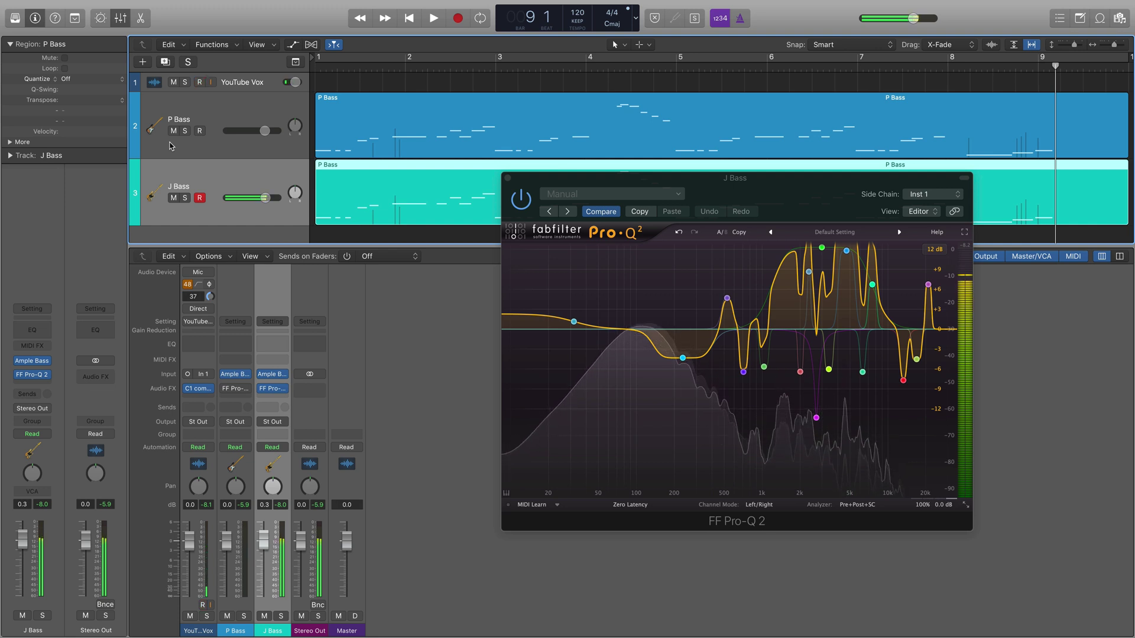
{"action": "left_click", "coordinate": [170, 146]}
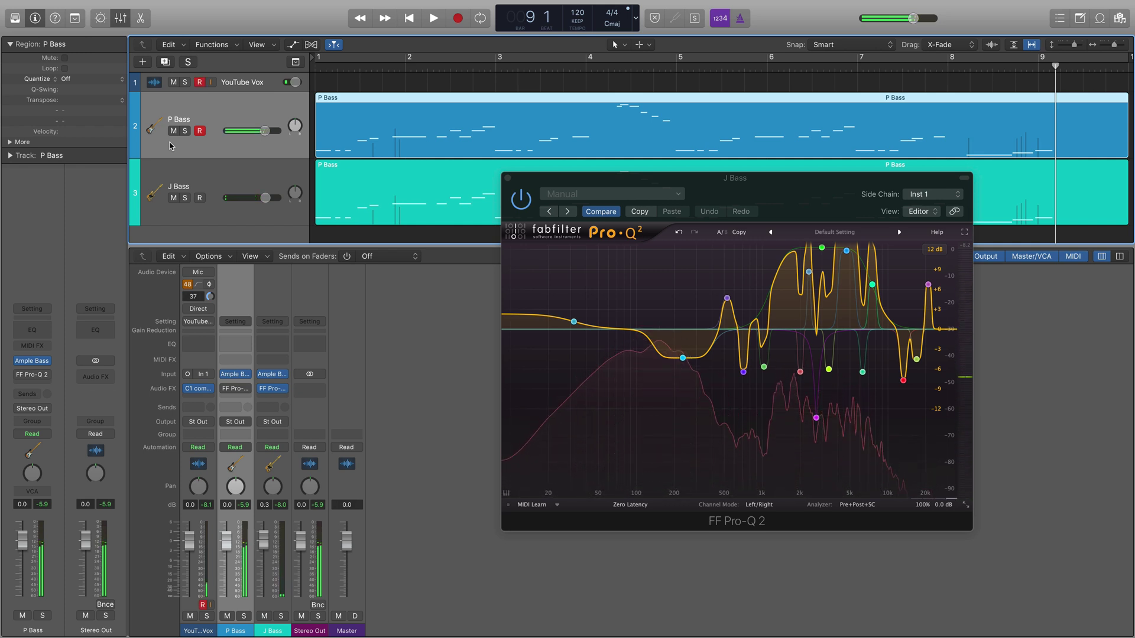
{"action": "key", "text": "Down"}
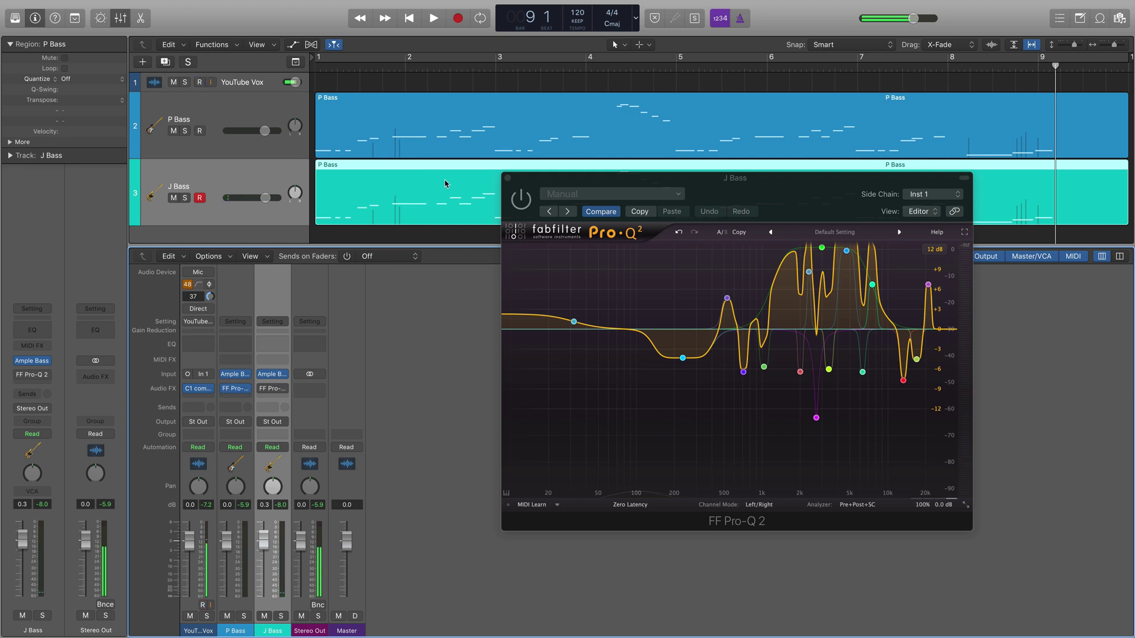
{"action": "left_click", "coordinate": [507, 177]}
{"action": "left_click", "coordinate": [246, 116]}
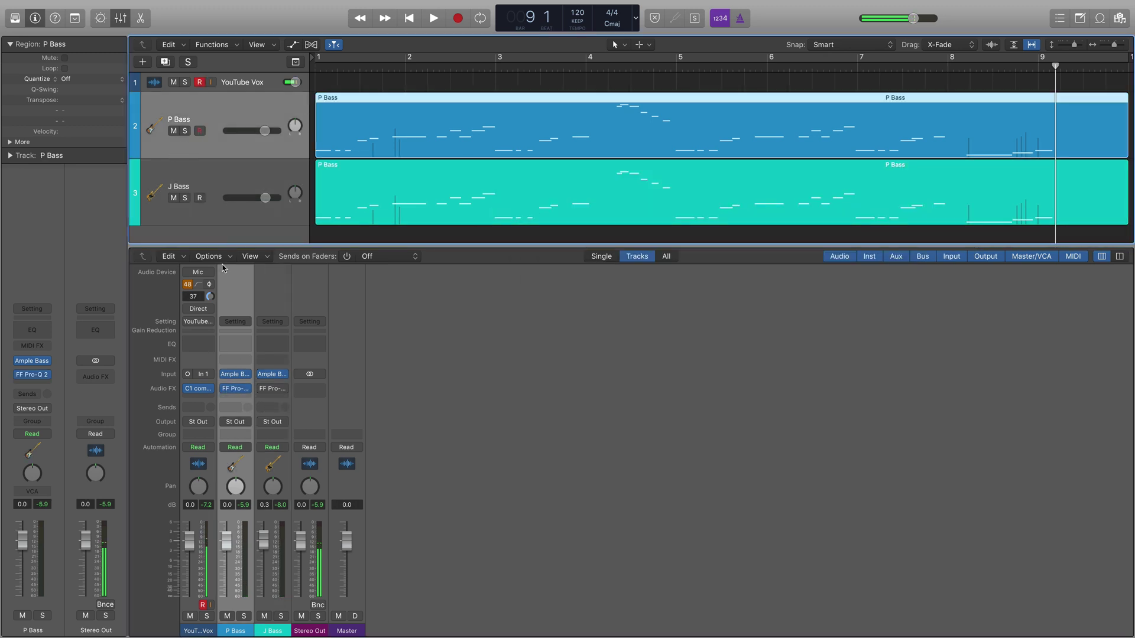
{"action": "key", "text": "Down"}
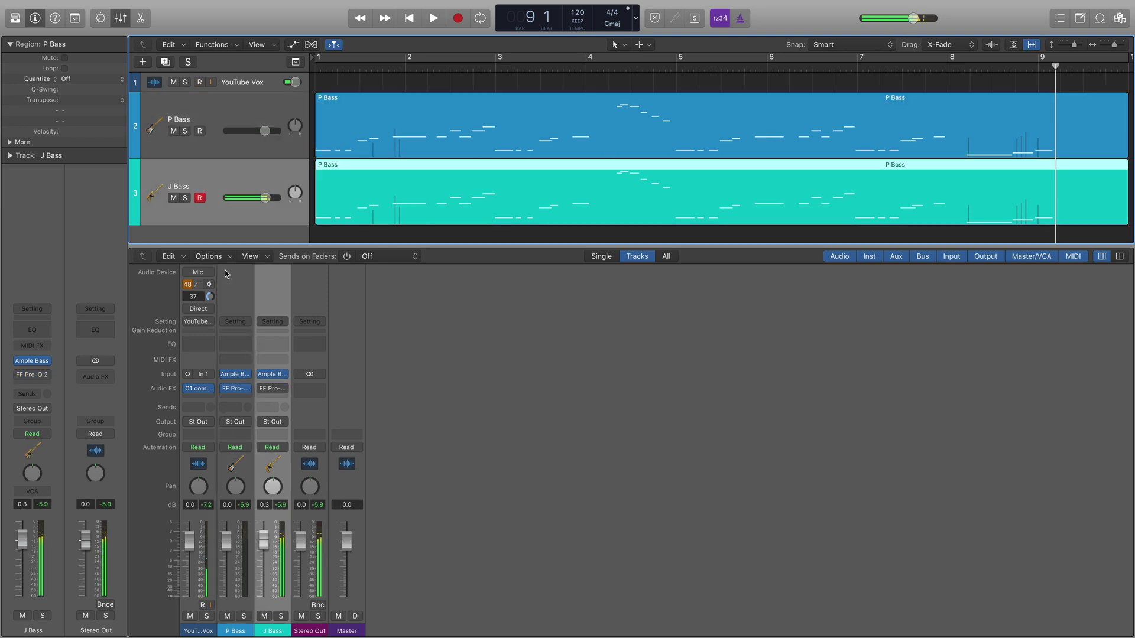
{"action": "key", "text": "Up"}
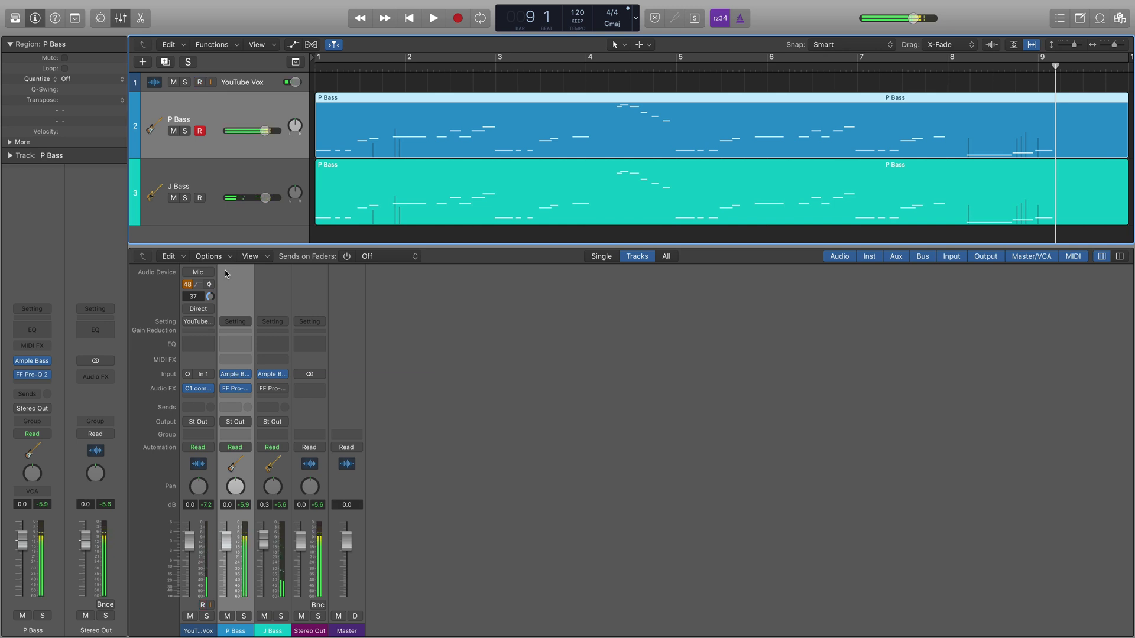
{"action": "key", "text": "Down"}
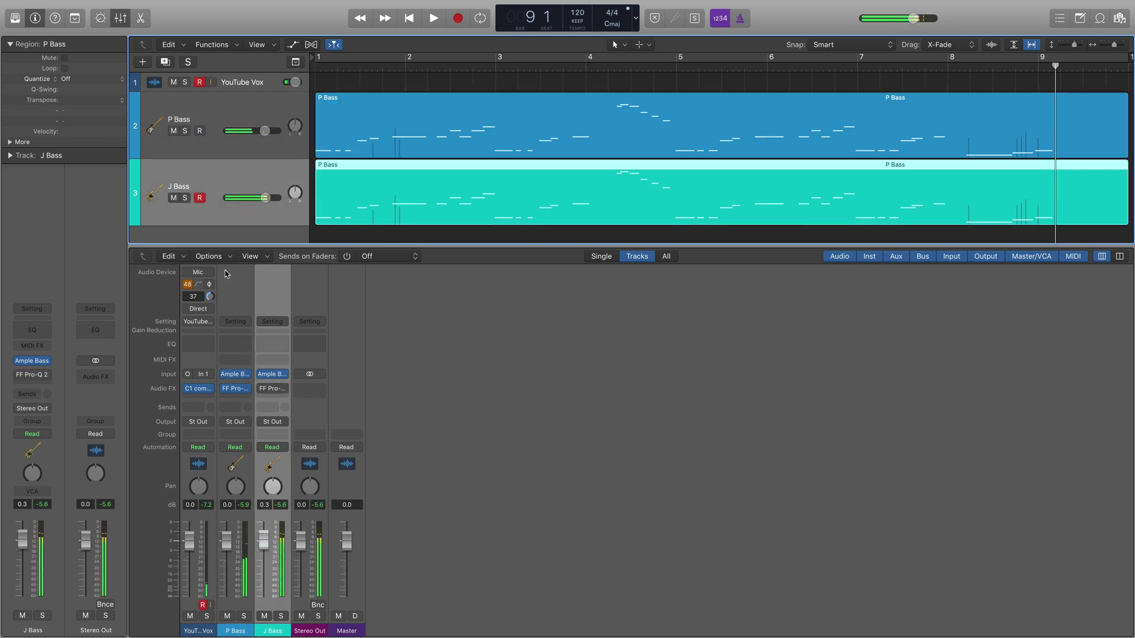
{"action": "key", "text": "Up"}
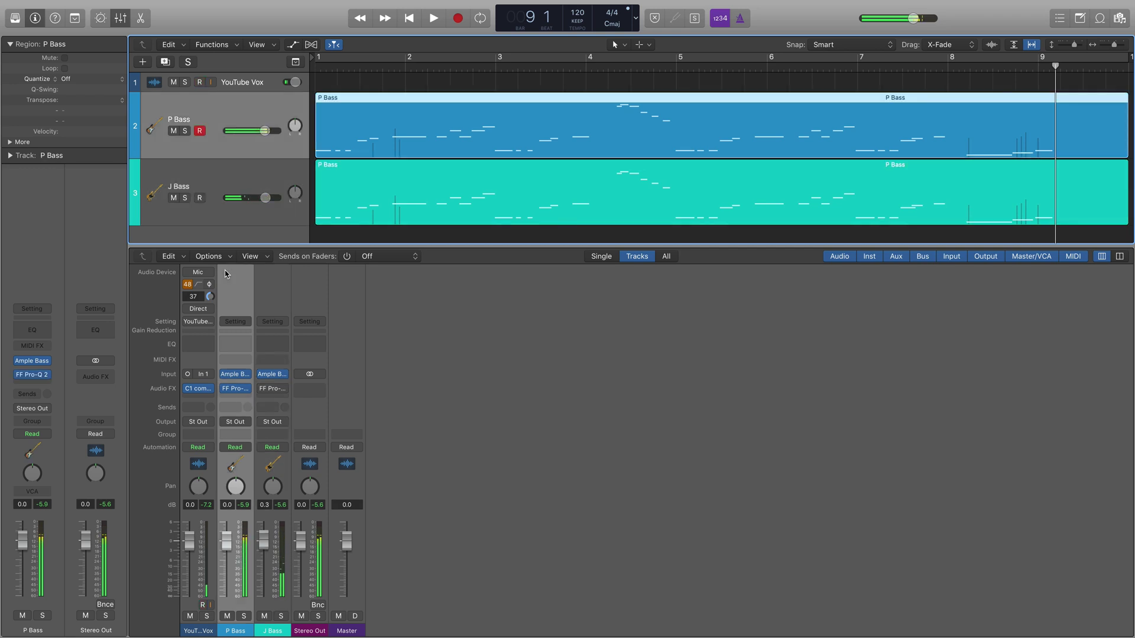
{"action": "key", "text": "Down"}
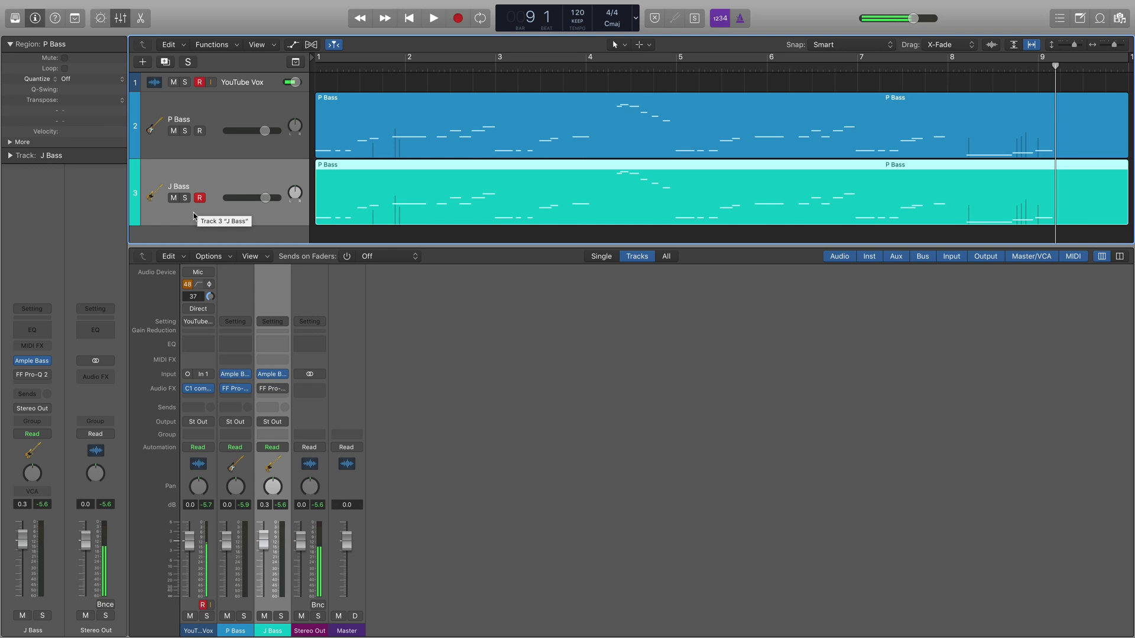
{"action": "left_click", "coordinate": [211, 124]}
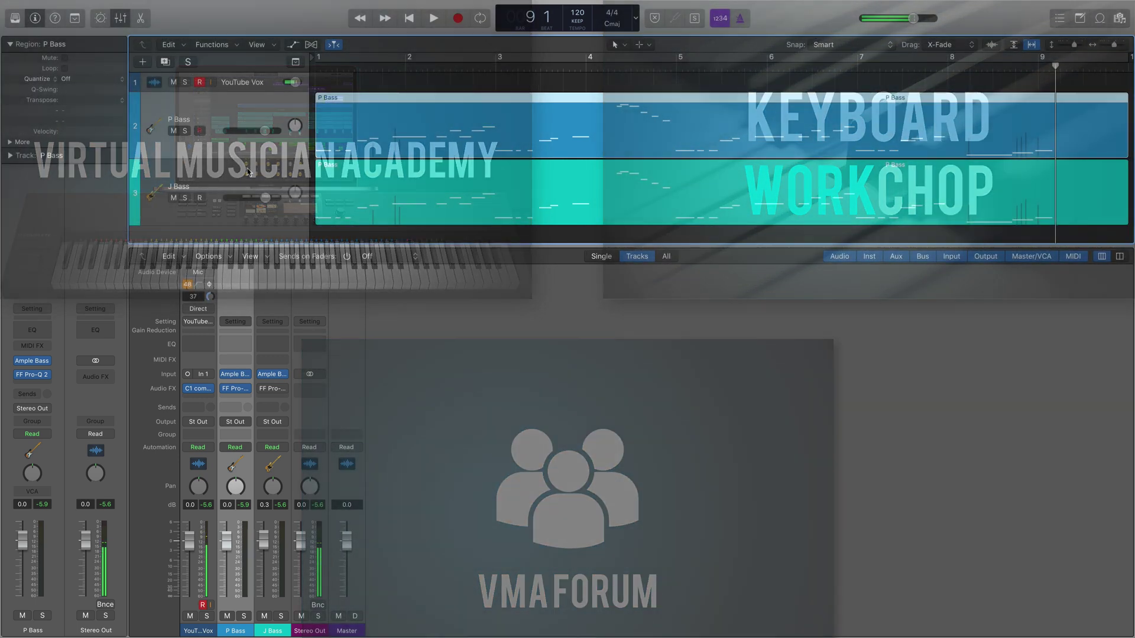
- Disarm the YouTube Vox track so its R (record-enable) button is off
{"action": "key", "text": "ctrl+alt+r"}
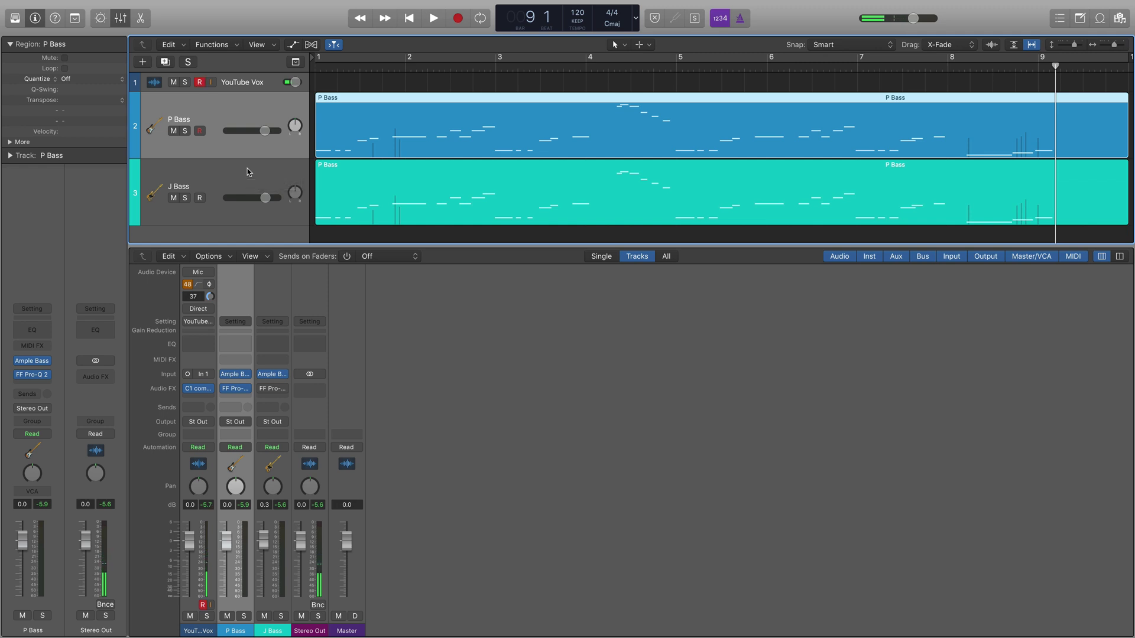